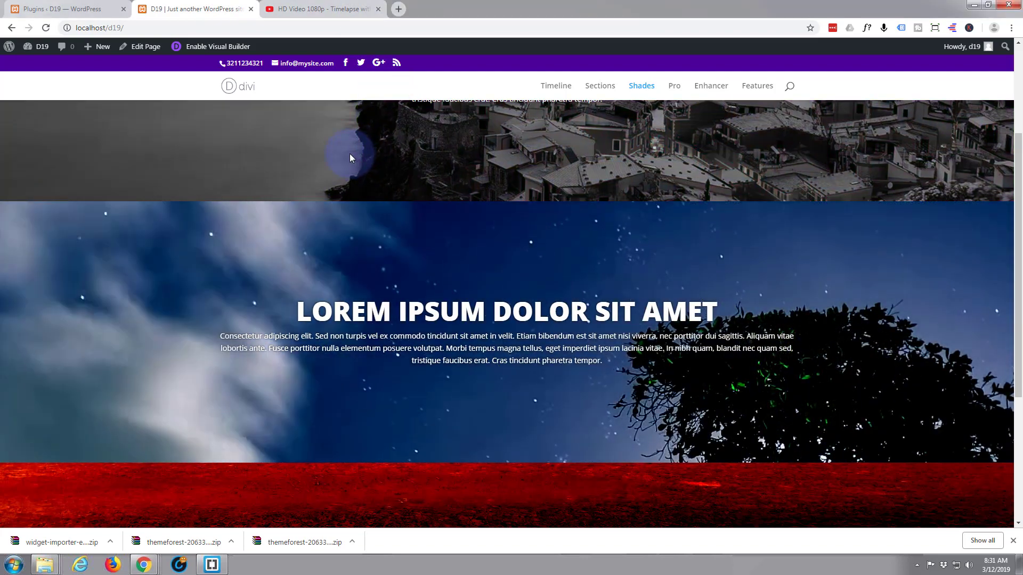
- Search the plugin directory for 'divi section', then return to the Installed Plugins list
{"action": "scroll", "coordinate": [349, 154], "scroll_direction": "up", "scroll_amount": 3}
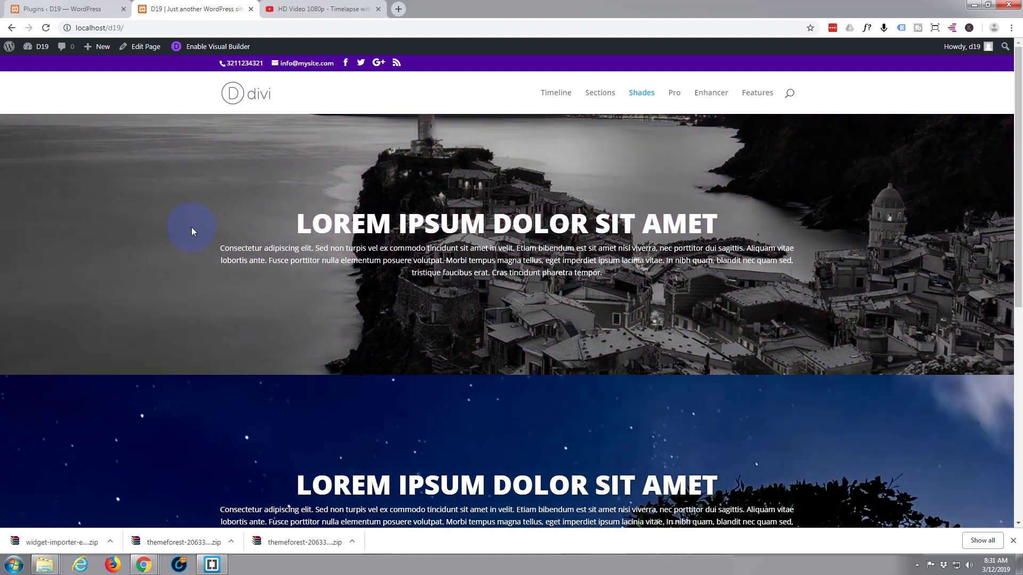
{"action": "scroll", "coordinate": [193, 222], "scroll_direction": "down", "scroll_amount": 6}
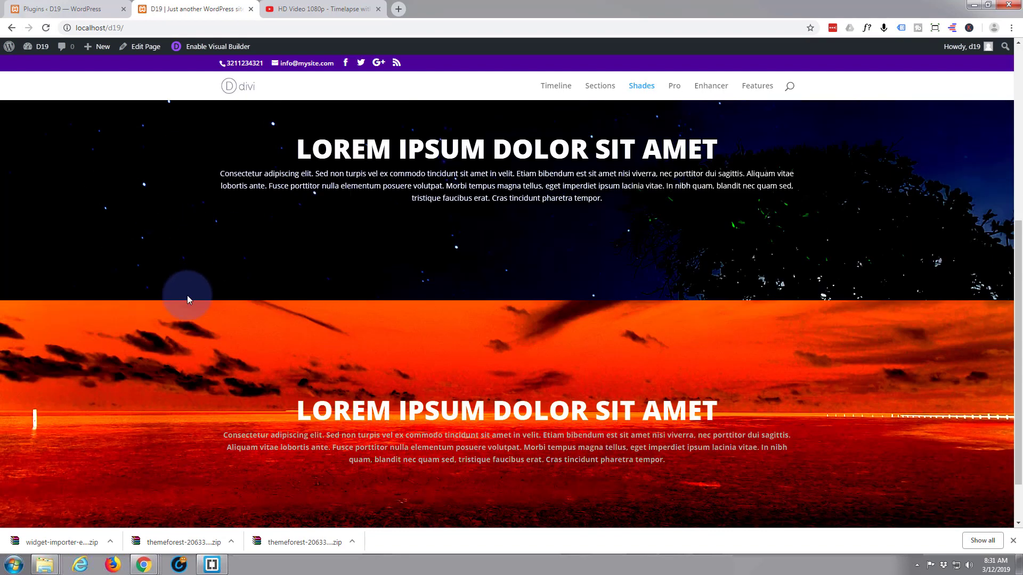
{"action": "scroll", "coordinate": [176, 373], "scroll_direction": "down", "scroll_amount": 2}
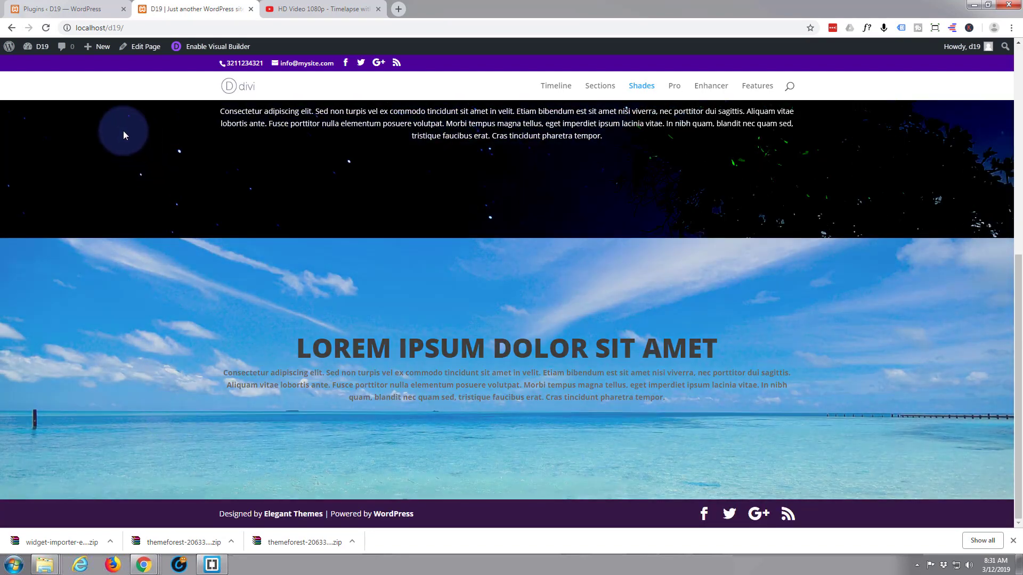
{"action": "scroll", "coordinate": [104, 126], "scroll_direction": "up", "scroll_amount": 4}
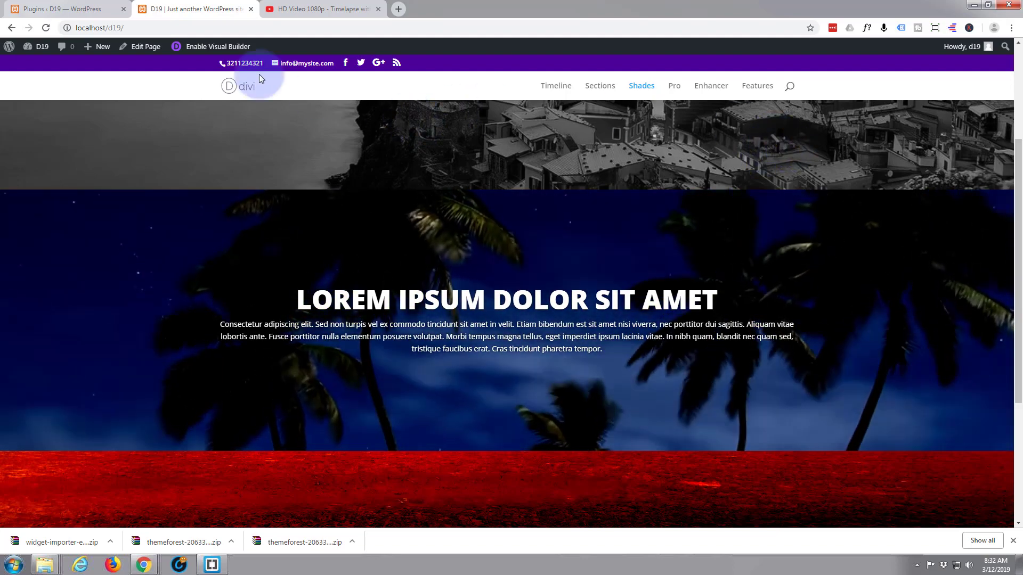
{"action": "left_click", "coordinate": [87, 8]}
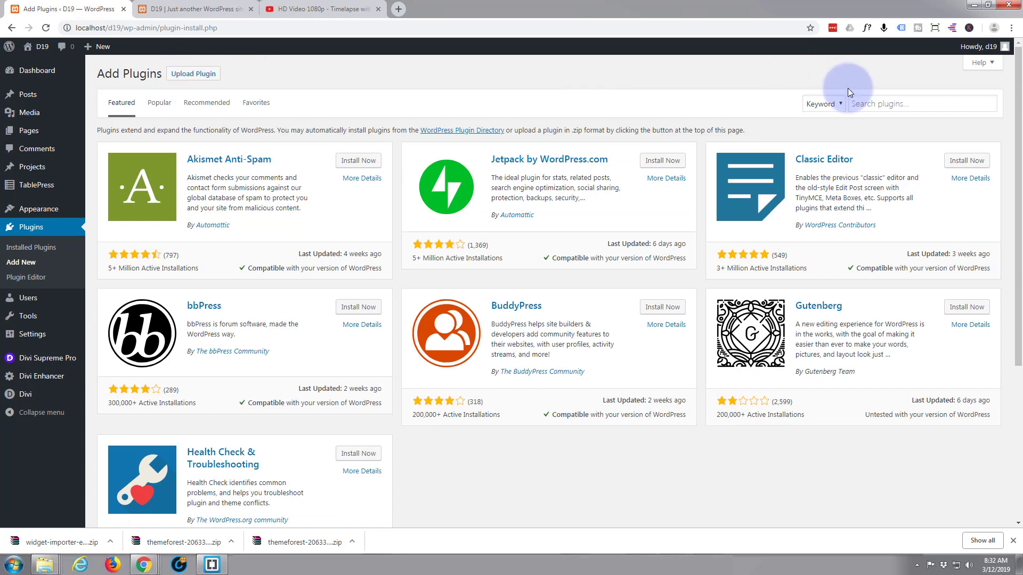
{"action": "left_click", "coordinate": [878, 103]}
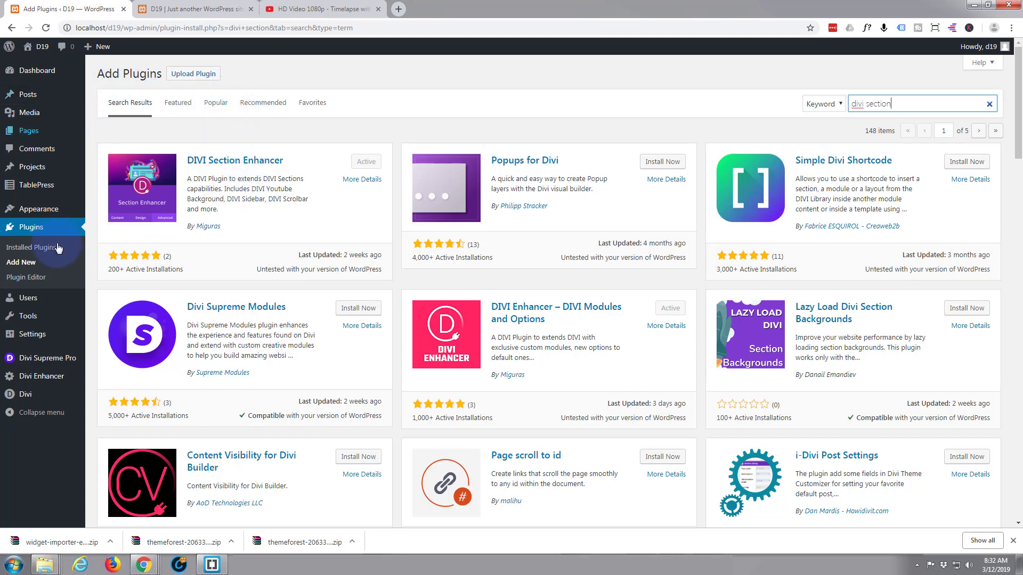
{"action": "left_click", "coordinate": [37, 230]}
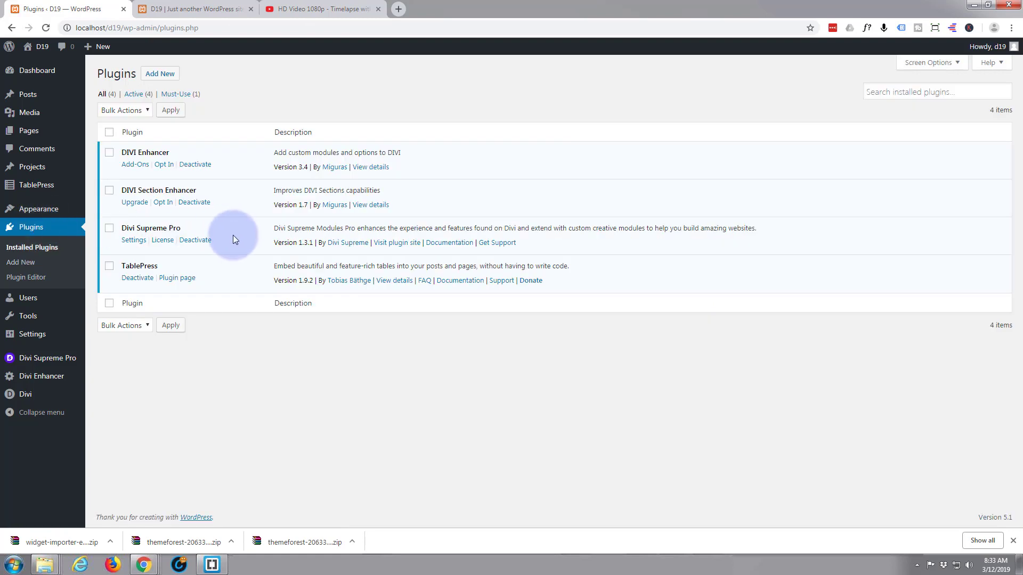
- Read the DIVI Section Enhancer plugin details in a new tab, then return to the live site
{"action": "middle_click", "coordinate": [372, 208]}
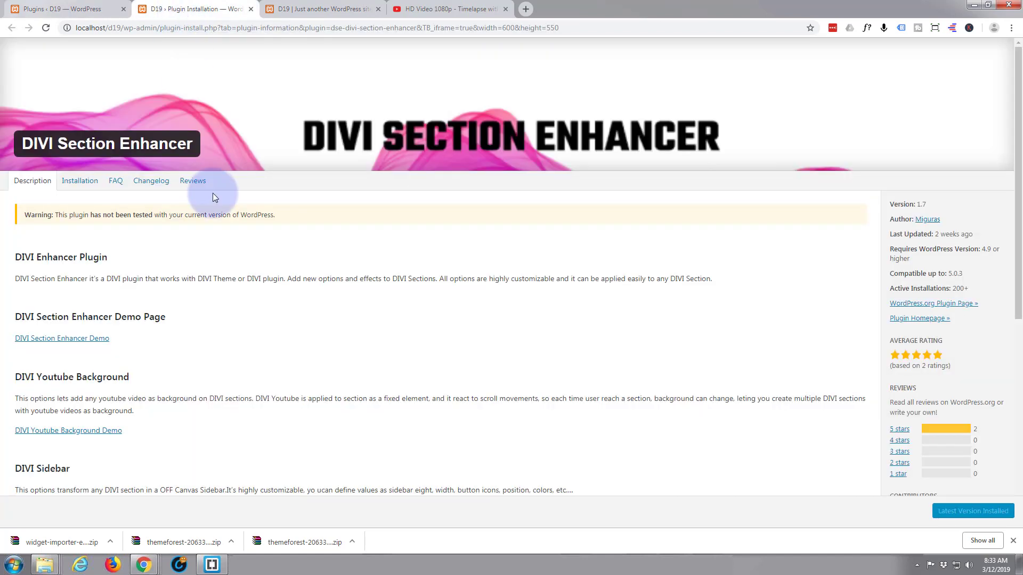
{"action": "scroll", "coordinate": [213, 194], "scroll_direction": "down", "scroll_amount": 5}
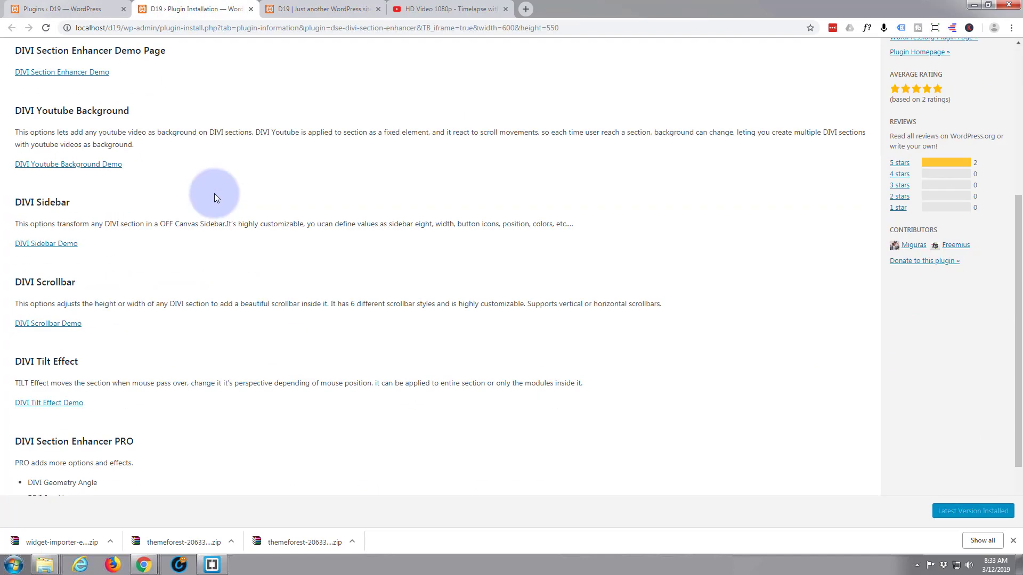
{"action": "scroll", "coordinate": [215, 197], "scroll_direction": "up", "scroll_amount": 5}
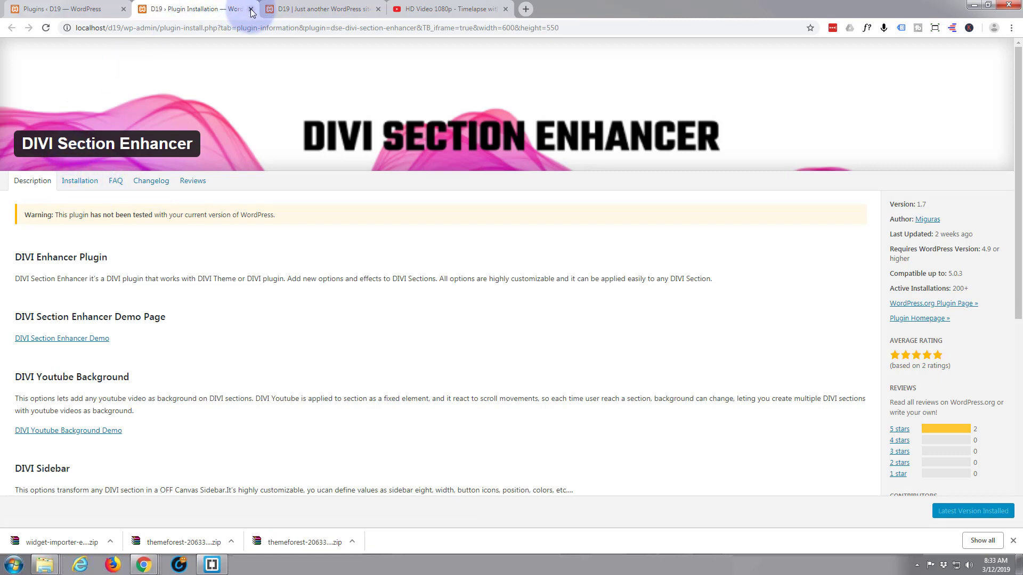
{"action": "middle_click", "coordinate": [186, 19]}
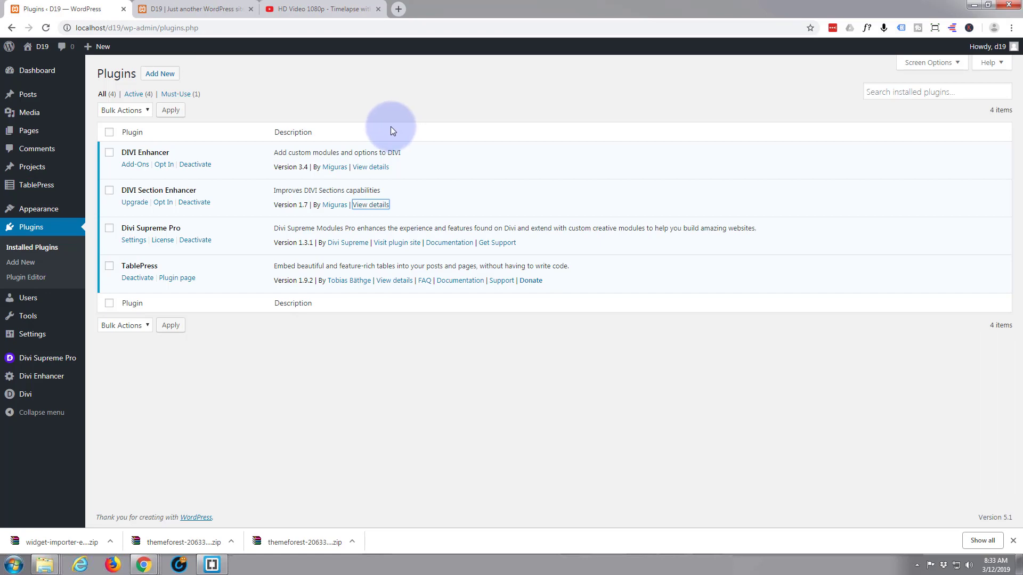
{"action": "left_click", "coordinate": [211, 10]}
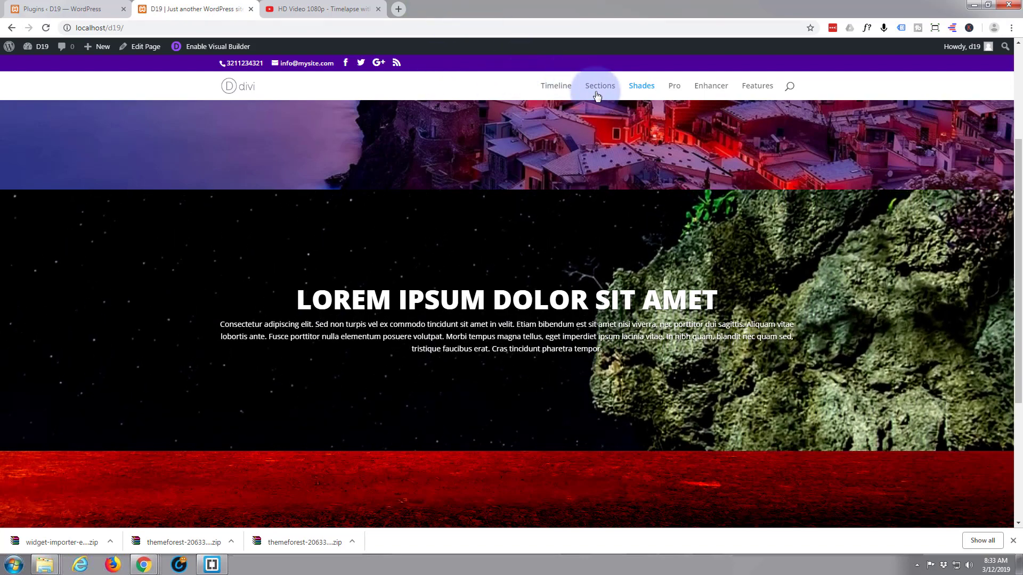
- Go to the Sections page and scroll to the light-blue 'LOREM IPSUM DOLOR SIT AMET' section
{"action": "left_click", "coordinate": [600, 86]}
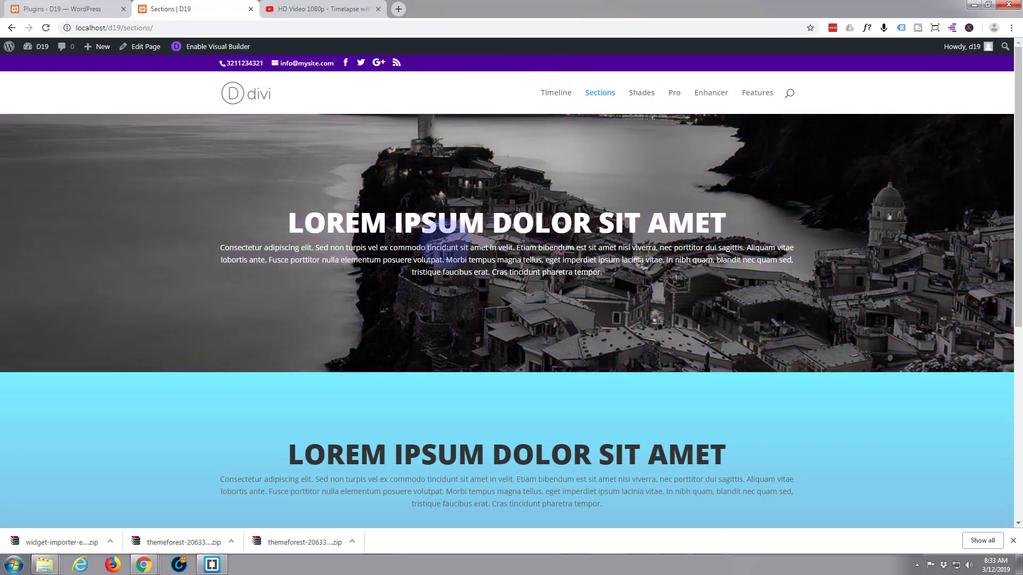
{"action": "scroll", "coordinate": [445, 243], "scroll_direction": "down", "scroll_amount": 3}
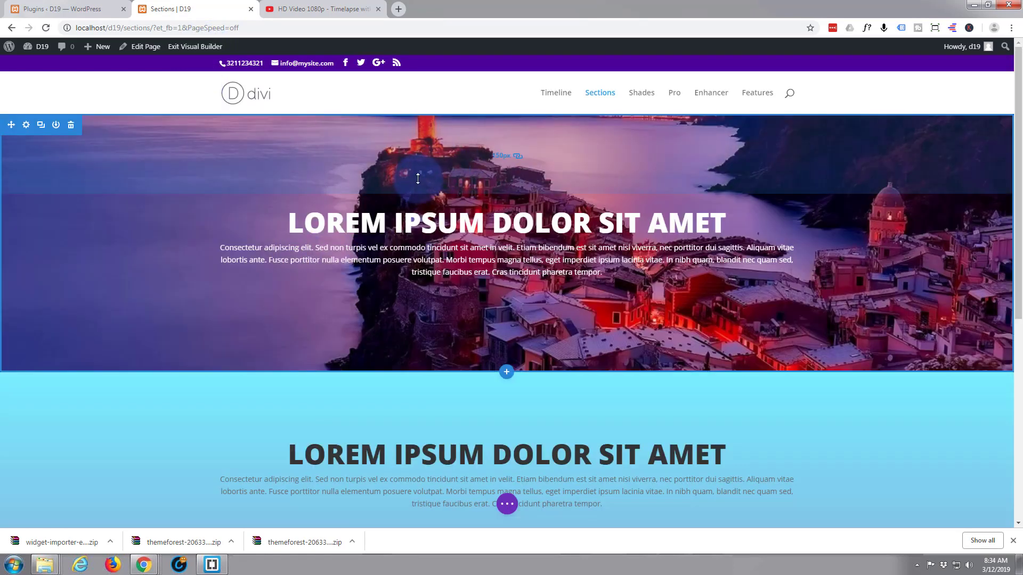
{"action": "scroll", "coordinate": [357, 135], "scroll_direction": "down", "scroll_amount": 2}
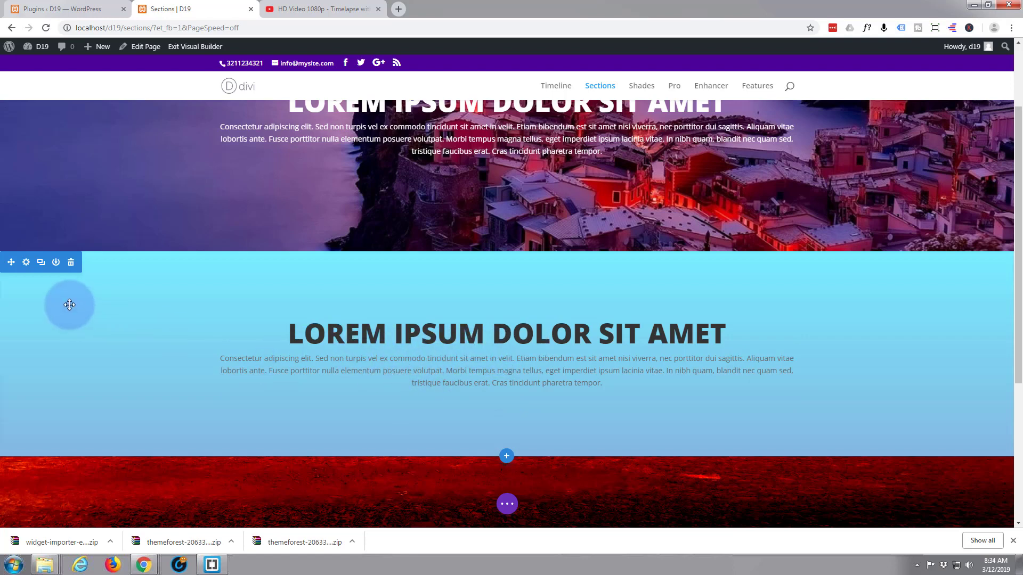
- In the light-blue section's Advanced > Custom CSS settings, bring up the Section Enhancer effect list
{"action": "left_click", "coordinate": [26, 263]}
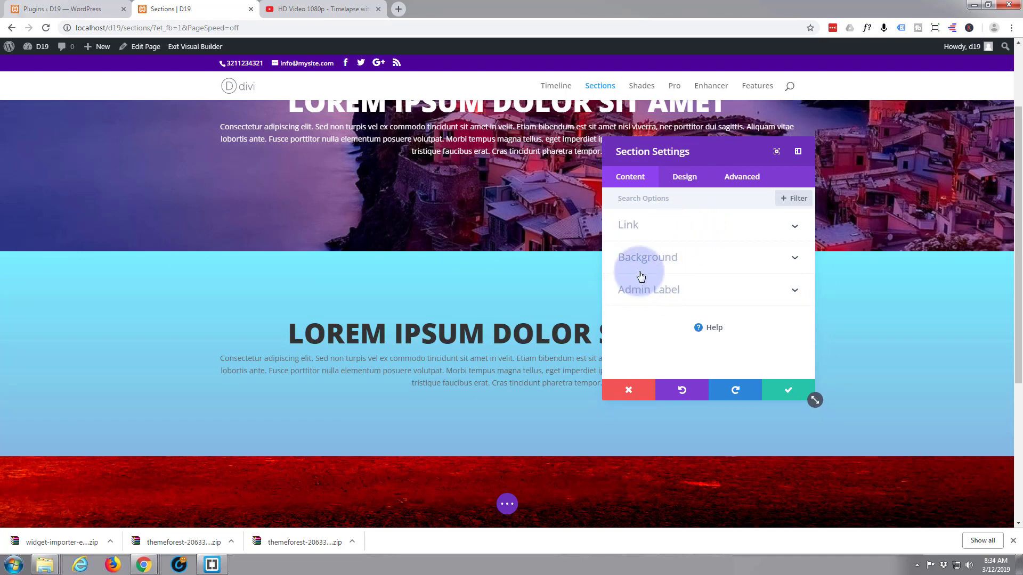
{"action": "left_click", "coordinate": [754, 183]}
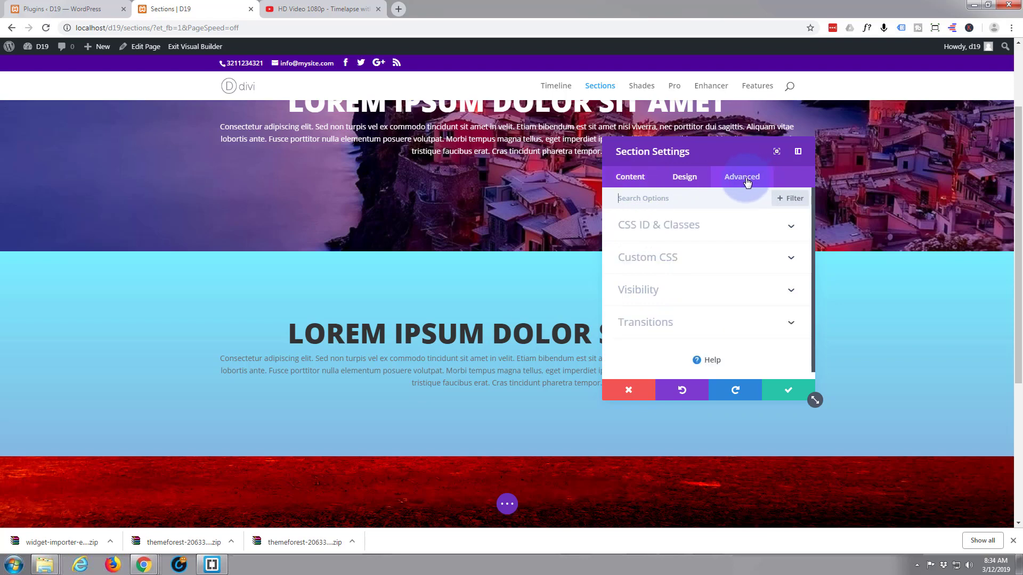
{"action": "left_click", "coordinate": [704, 260]}
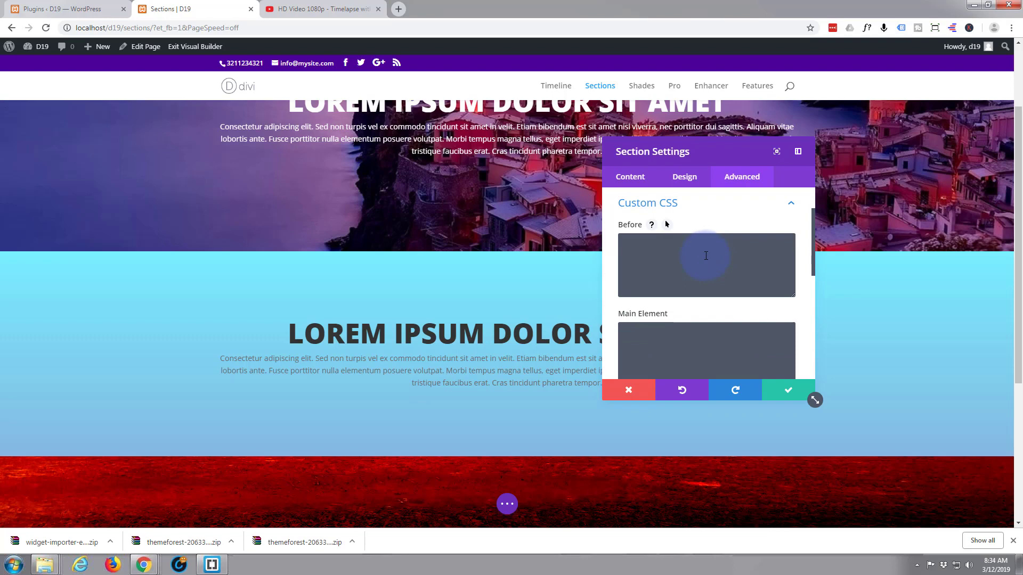
{"action": "scroll", "coordinate": [706, 255], "scroll_direction": "down", "scroll_amount": 5}
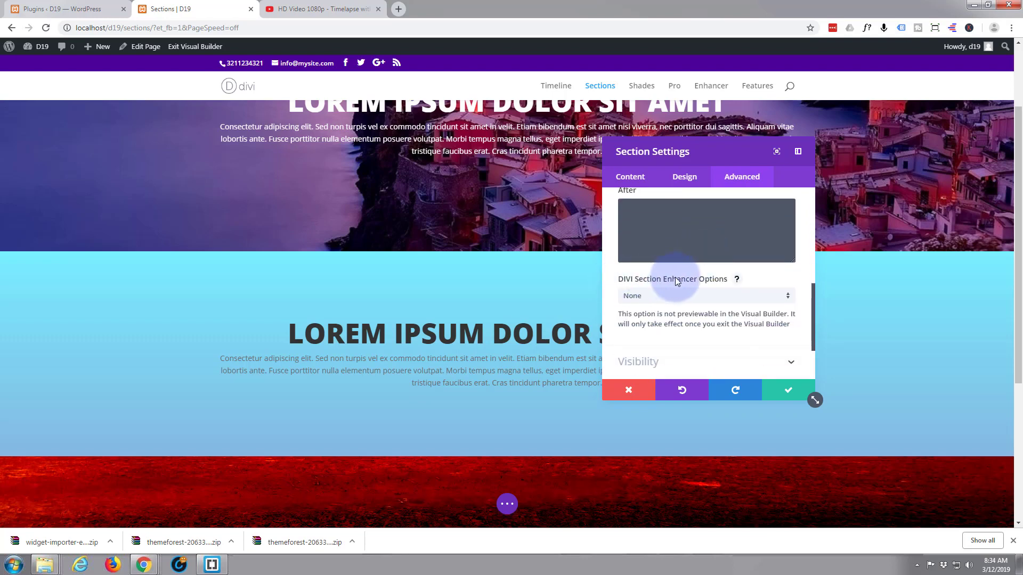
{"action": "scroll", "coordinate": [766, 271], "scroll_direction": "down", "scroll_amount": 1}
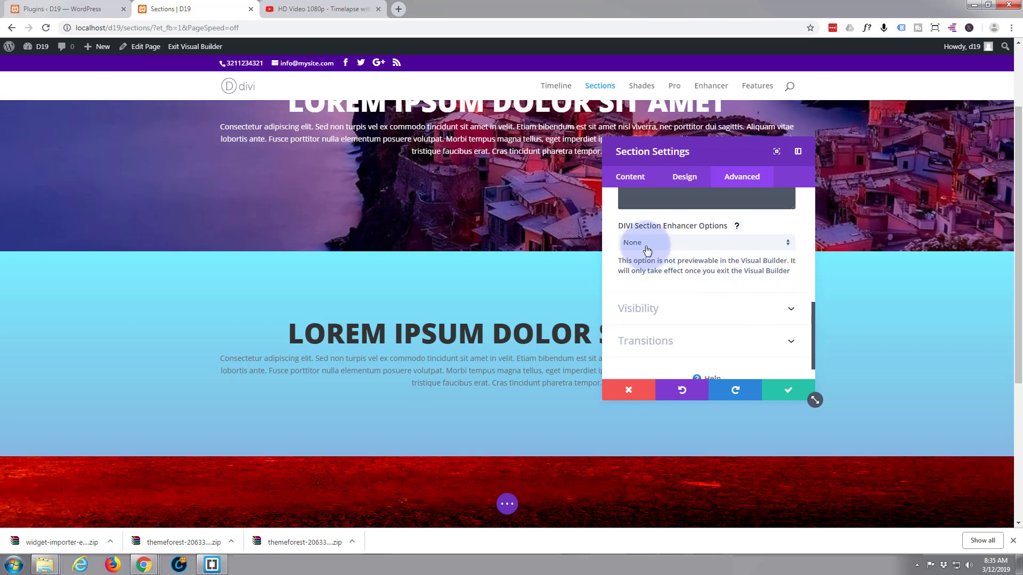
{"action": "left_click", "coordinate": [787, 246]}
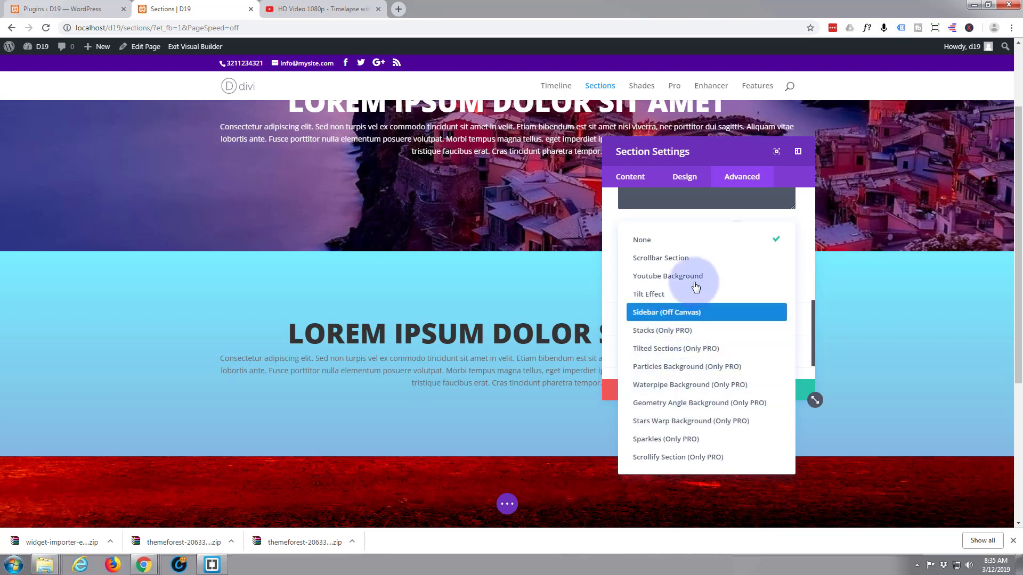
- Choose the Youtube Background effect and set Activate Youtube Background to Yes
{"action": "left_click", "coordinate": [662, 276]}
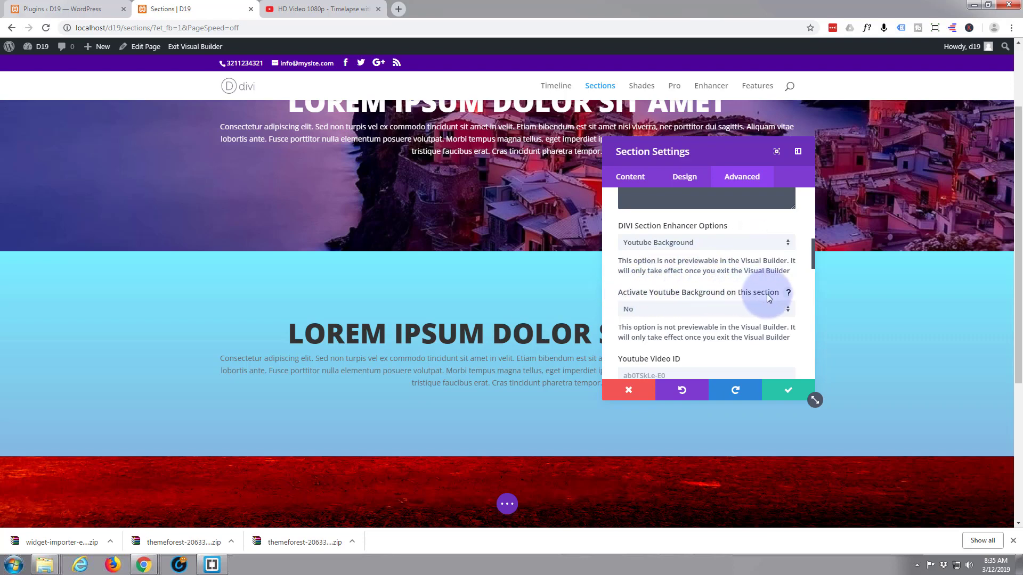
{"action": "scroll", "coordinate": [735, 307], "scroll_direction": "down", "scroll_amount": 1}
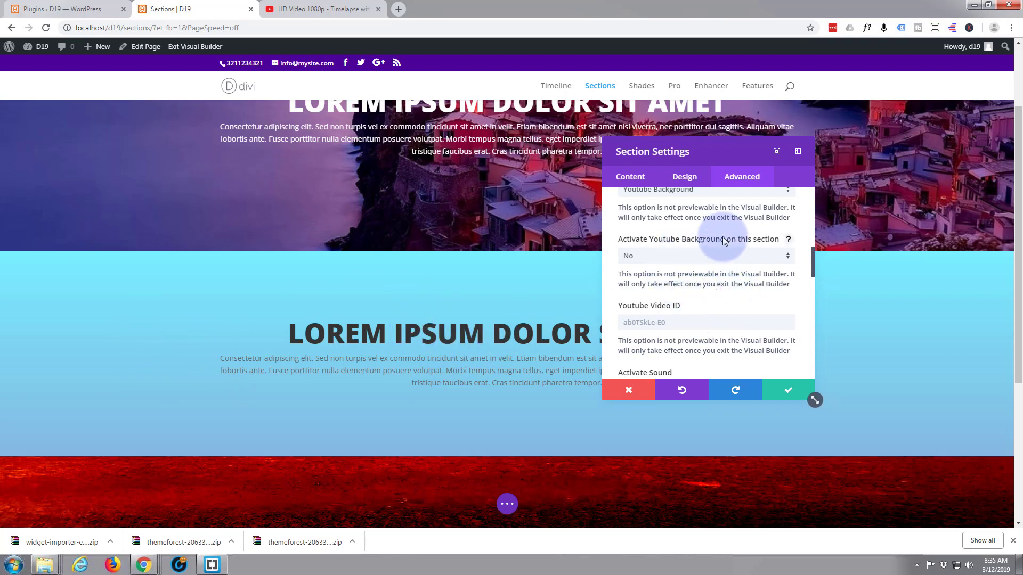
{"action": "left_click", "coordinate": [787, 263]}
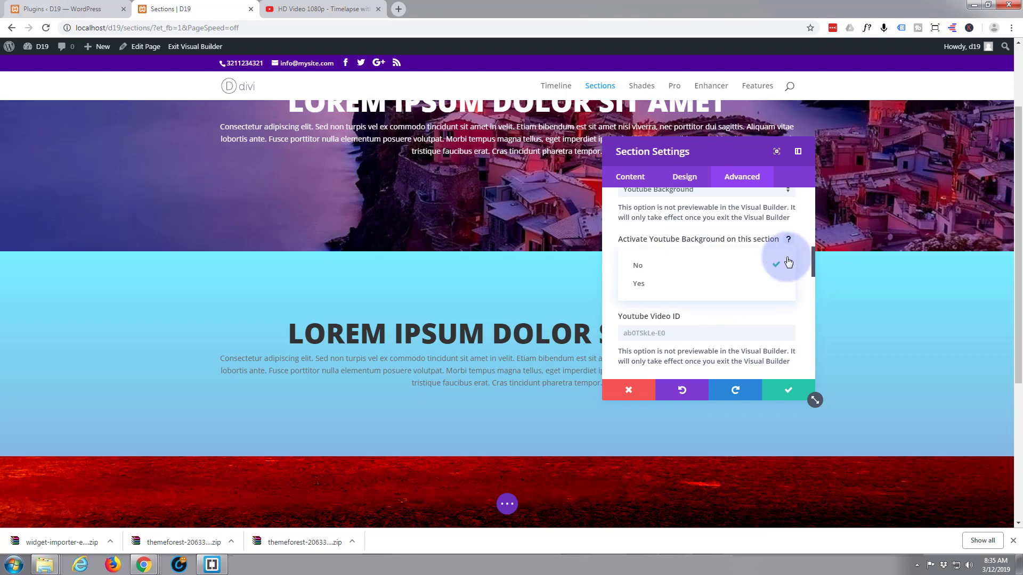
{"action": "left_click", "coordinate": [684, 289]}
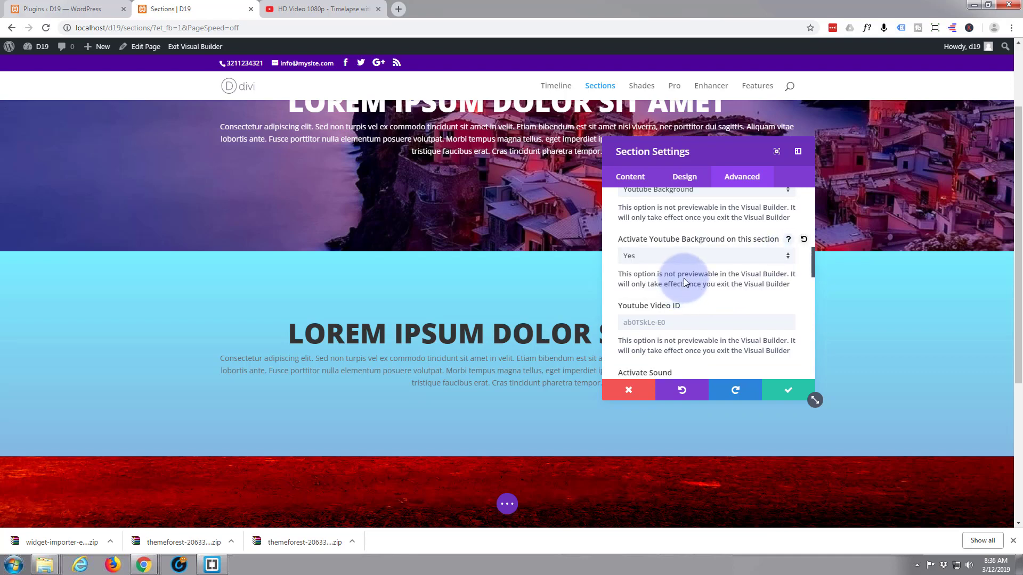
{"action": "scroll", "coordinate": [683, 278], "scroll_direction": "down", "scroll_amount": 1}
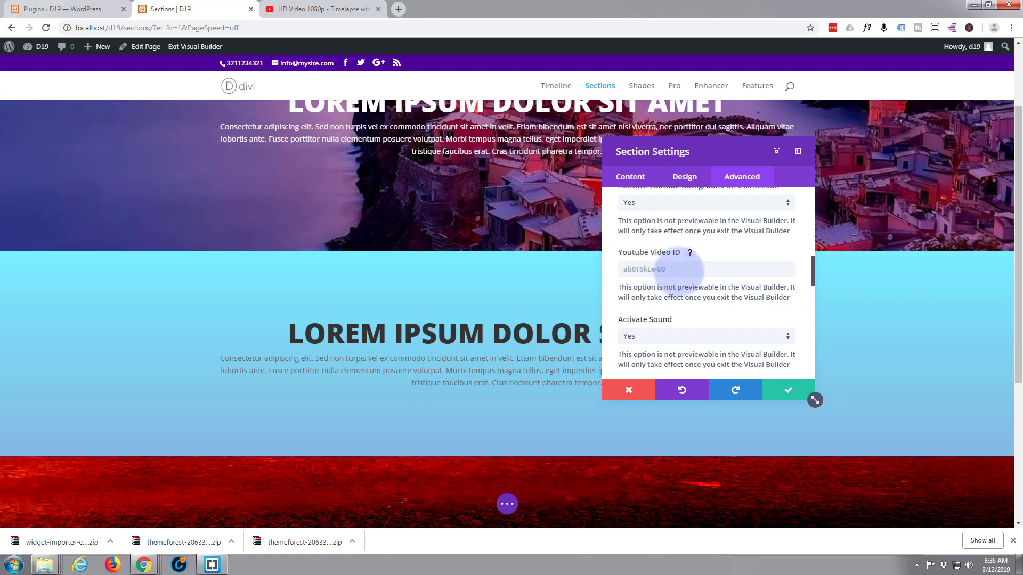
- Select the video ID in the timelapse video's YouTube address
{"action": "left_click", "coordinate": [317, 6]}
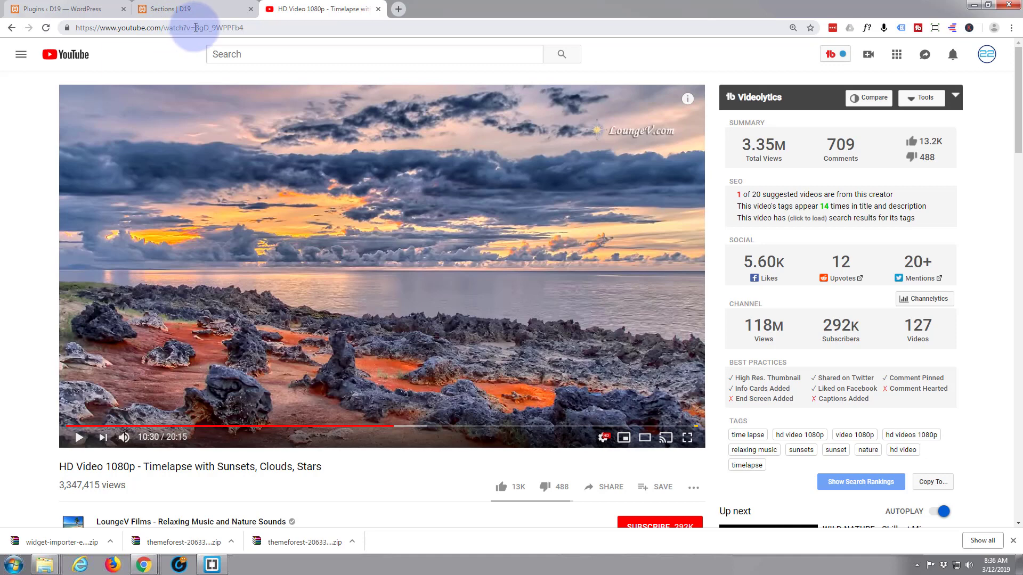
{"action": "left_click_drag", "start_coordinate": [195, 28], "coordinate": [247, 24]}
{"action": "key", "text": "ctrl+c"}
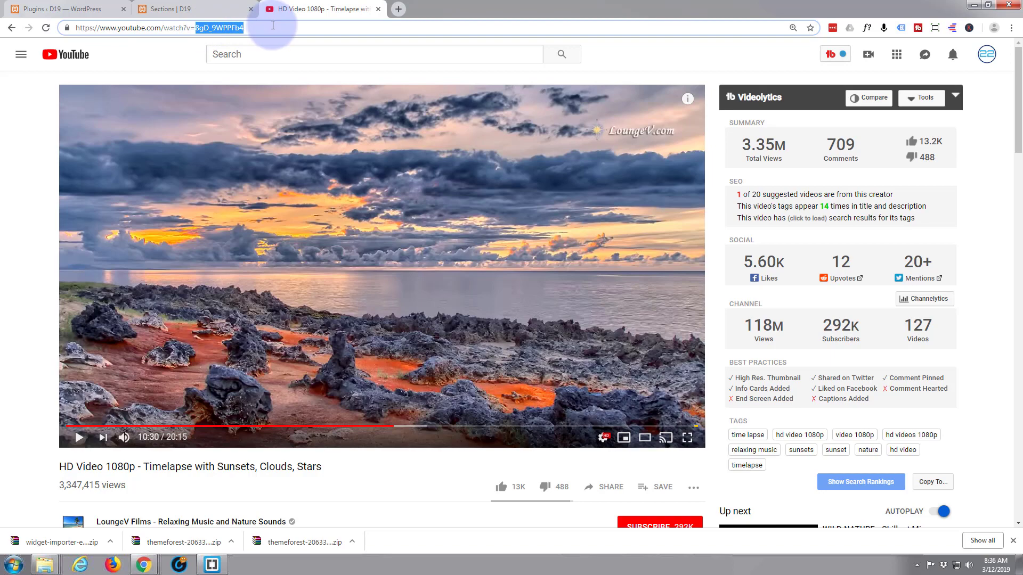
- Paste the video ID 8gD_9WPPFb4 into the section's Youtube Video ID field
{"action": "left_click", "coordinate": [195, 8]}
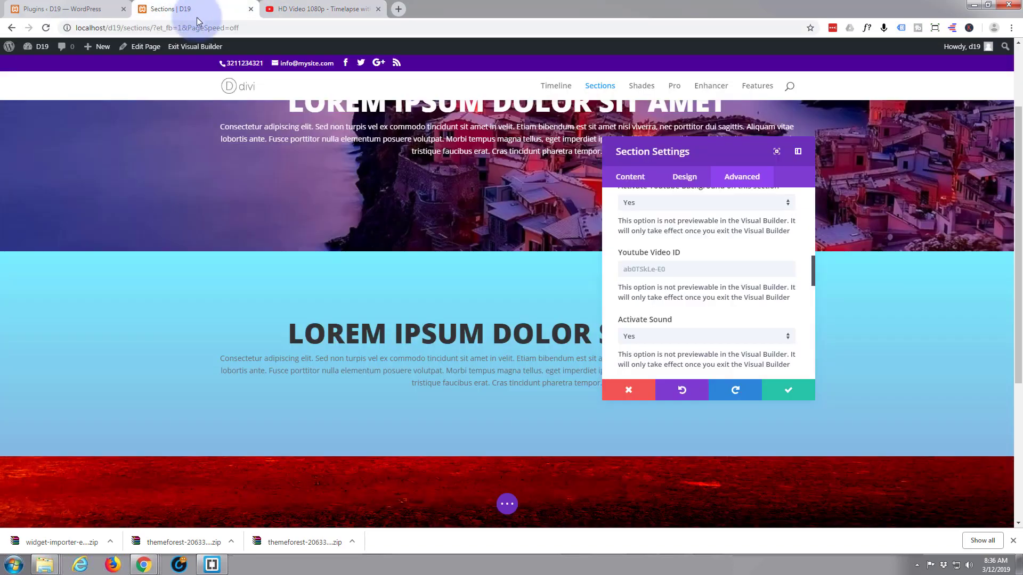
{"action": "left_click", "coordinate": [677, 269]}
{"action": "key", "text": "ctrl+v"}
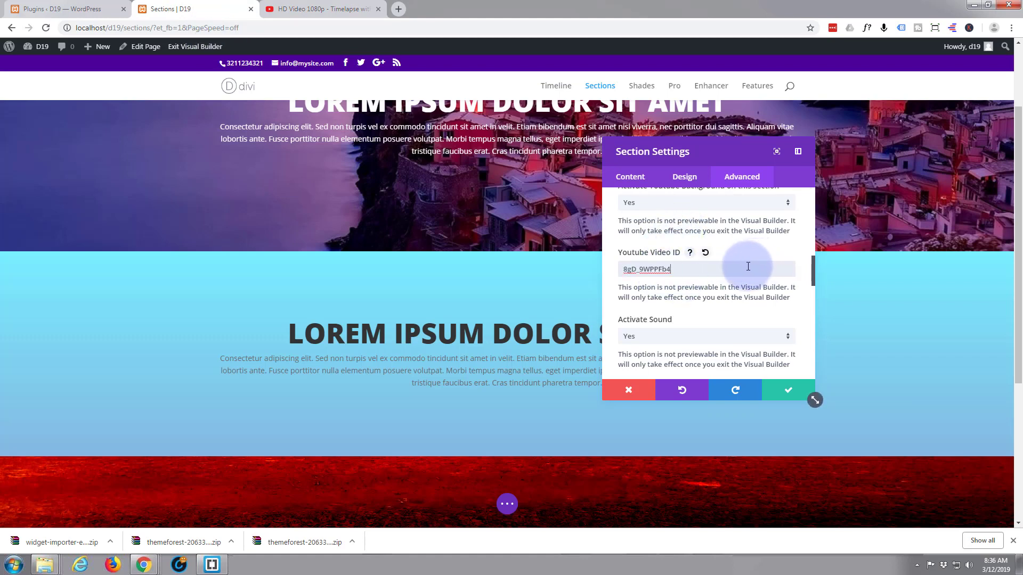
- Set Activate Sound to No for the background video
{"action": "scroll", "coordinate": [742, 265], "scroll_direction": "down", "scroll_amount": 1}
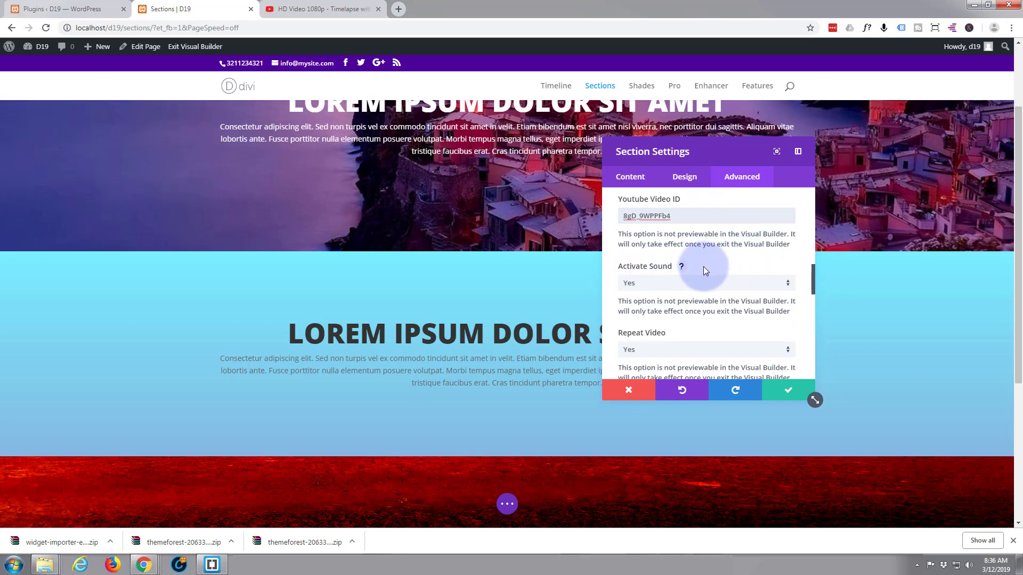
{"action": "left_click", "coordinate": [787, 288]}
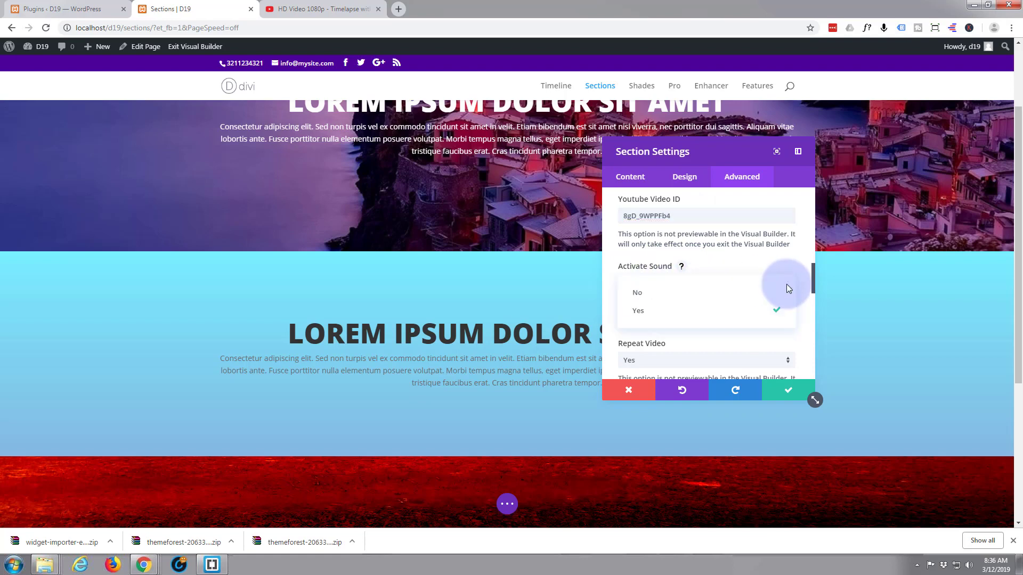
{"action": "left_click", "coordinate": [739, 302]}
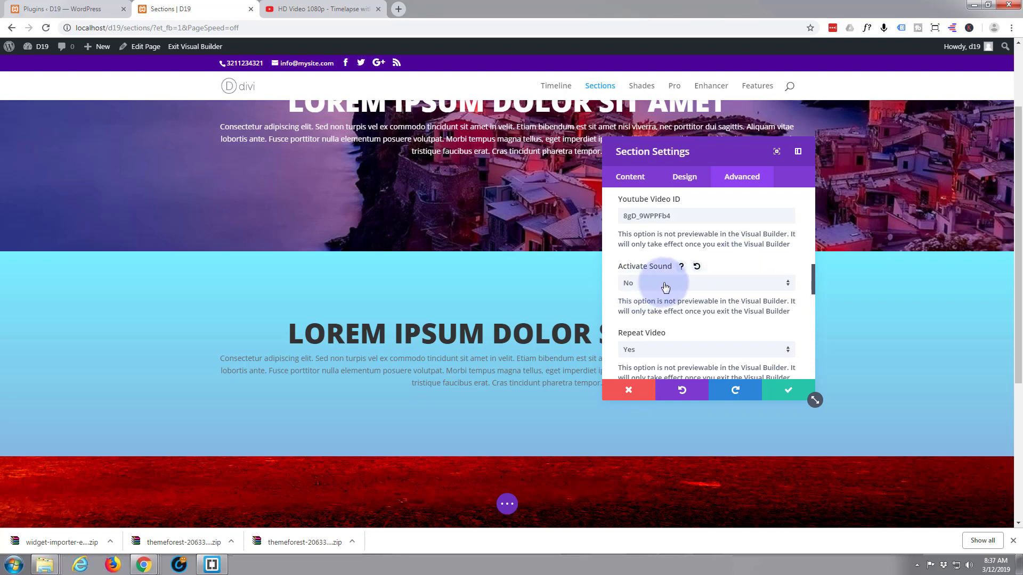
{"action": "scroll", "coordinate": [666, 288], "scroll_direction": "down", "scroll_amount": 2}
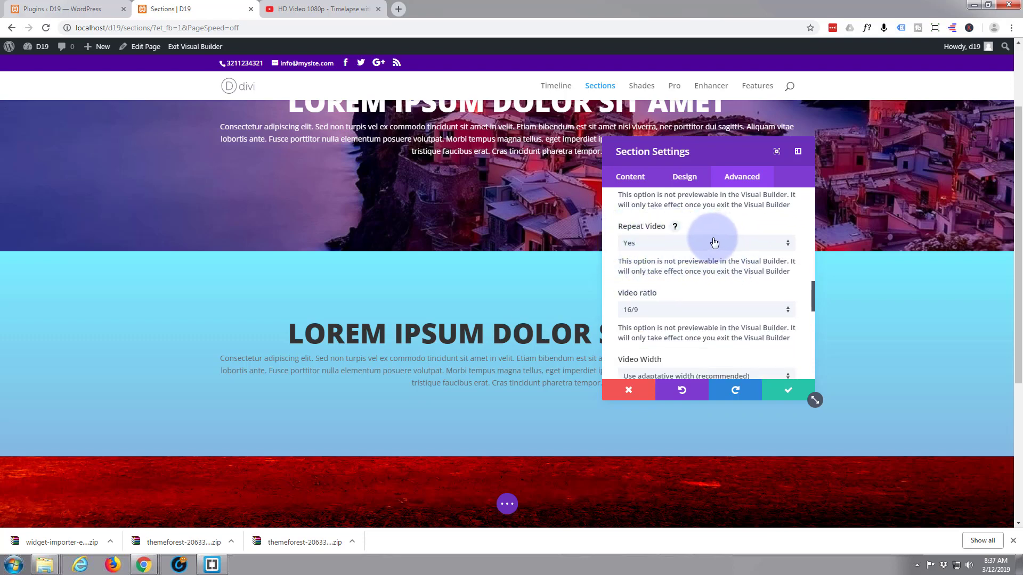
{"action": "scroll", "coordinate": [714, 243], "scroll_direction": "down", "scroll_amount": 1}
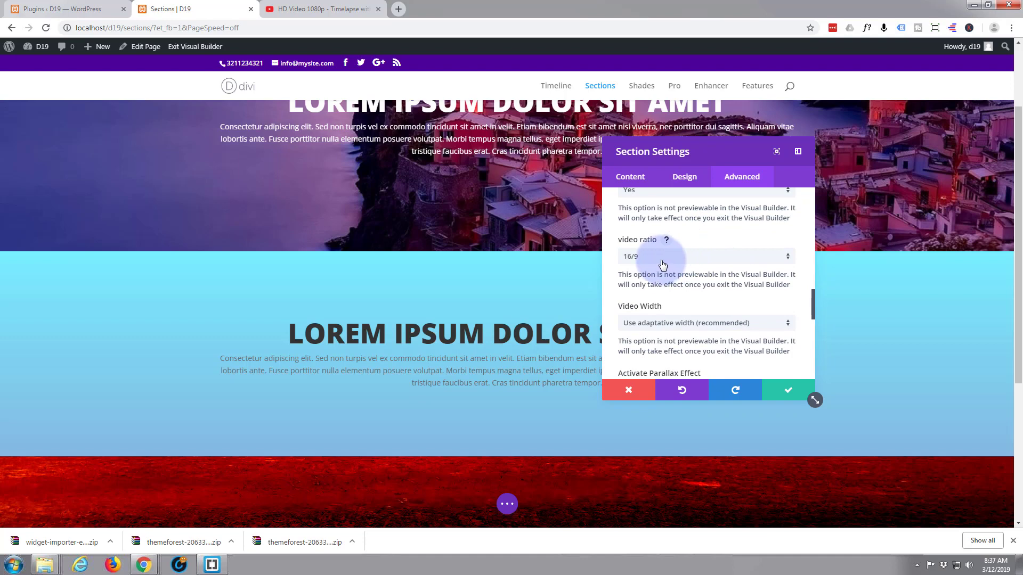
- Keep the 16/9 video ratio and adaptive width, and set Activate Parallax Effect to No
{"action": "left_click", "coordinate": [785, 259]}
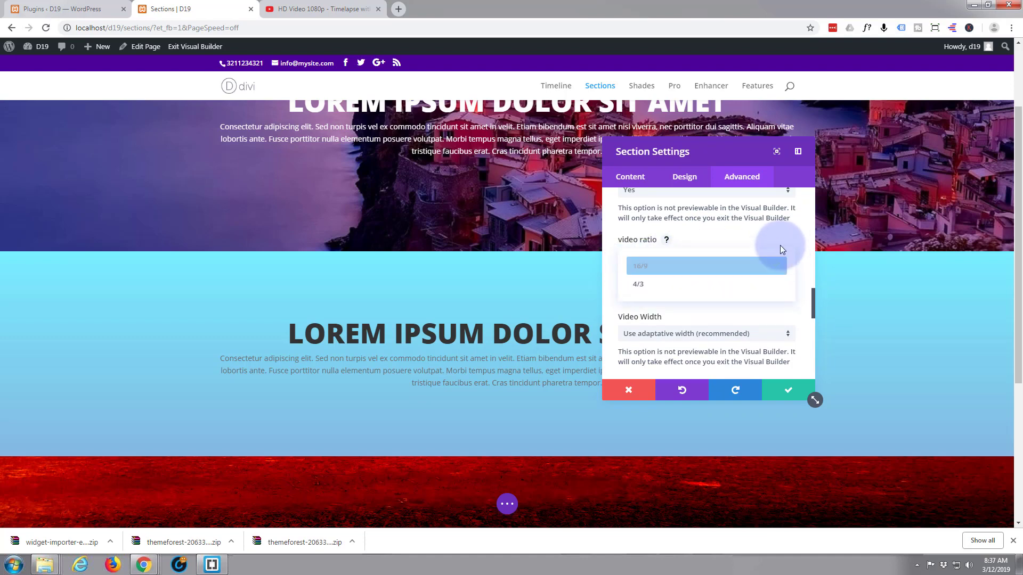
{"action": "left_click", "coordinate": [778, 235]}
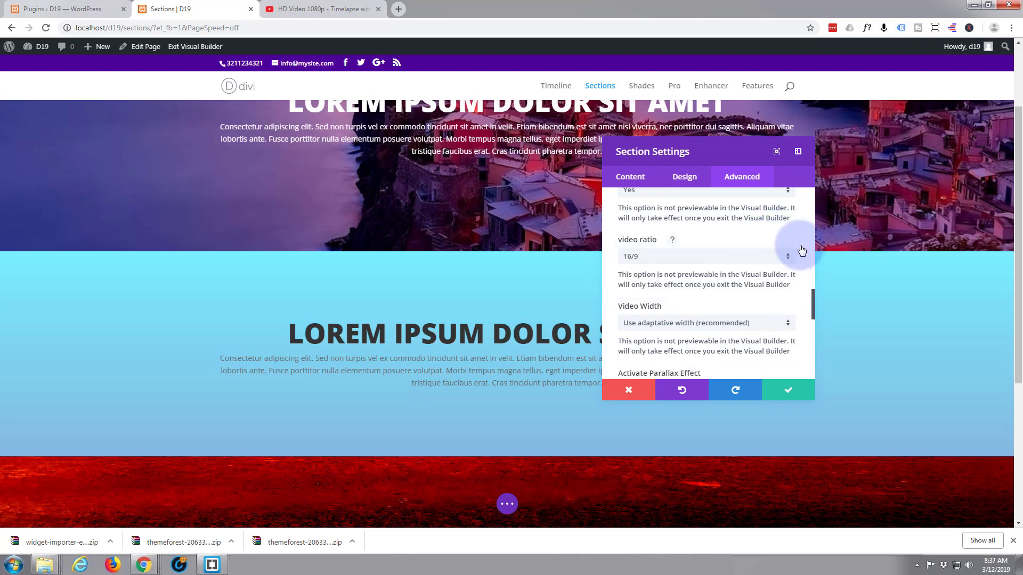
{"action": "scroll", "coordinate": [714, 267], "scroll_direction": "down", "scroll_amount": 1}
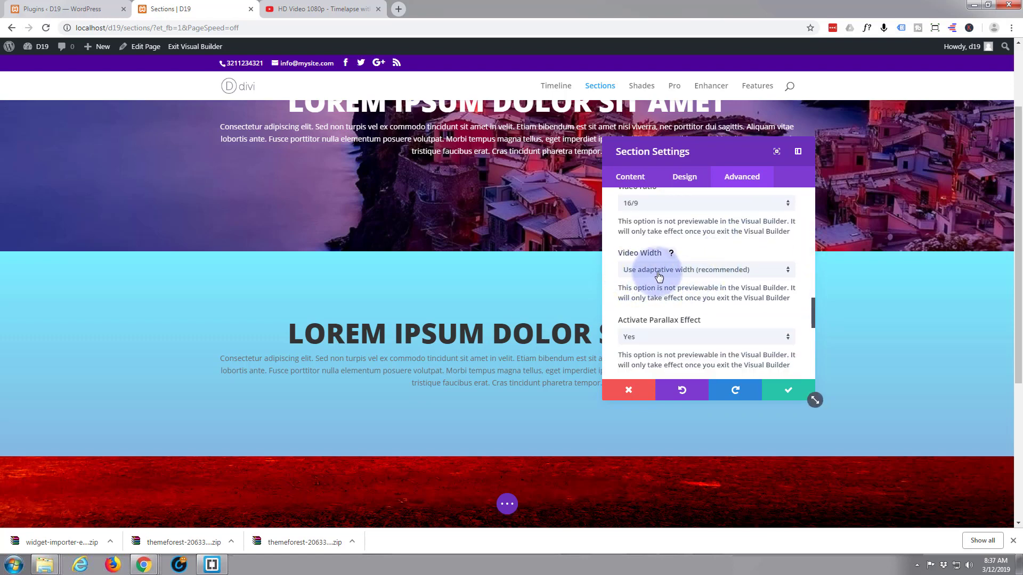
{"action": "left_click", "coordinate": [788, 275]}
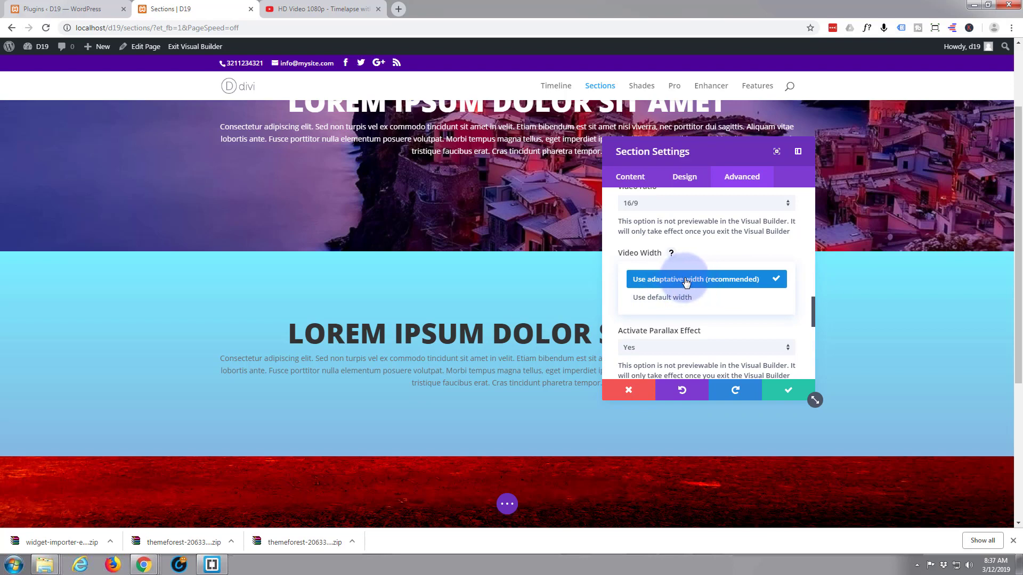
{"action": "left_click", "coordinate": [733, 251]}
{"action": "scroll", "coordinate": [754, 270], "scroll_direction": "down", "scroll_amount": 1}
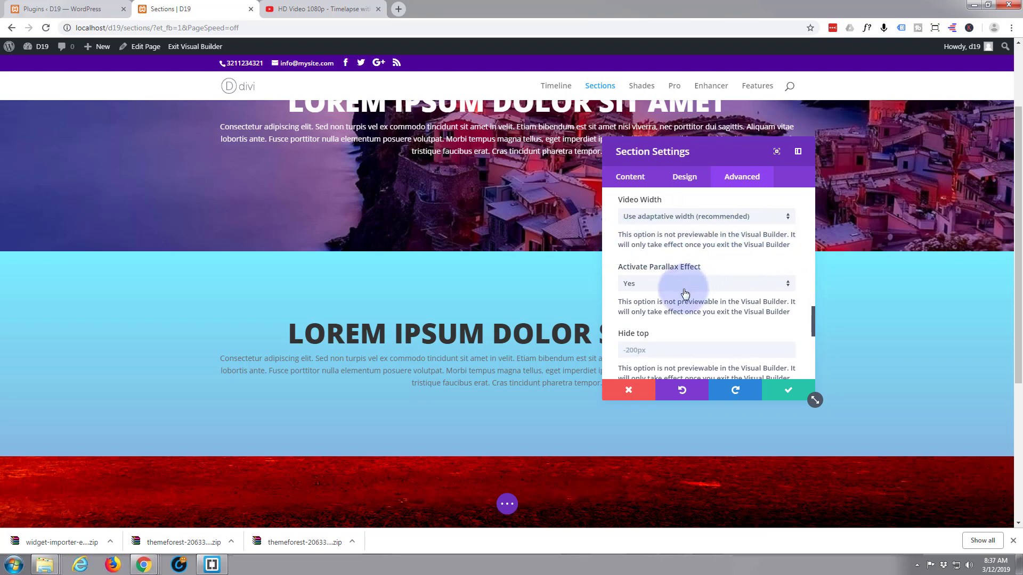
{"action": "left_click", "coordinate": [789, 286]}
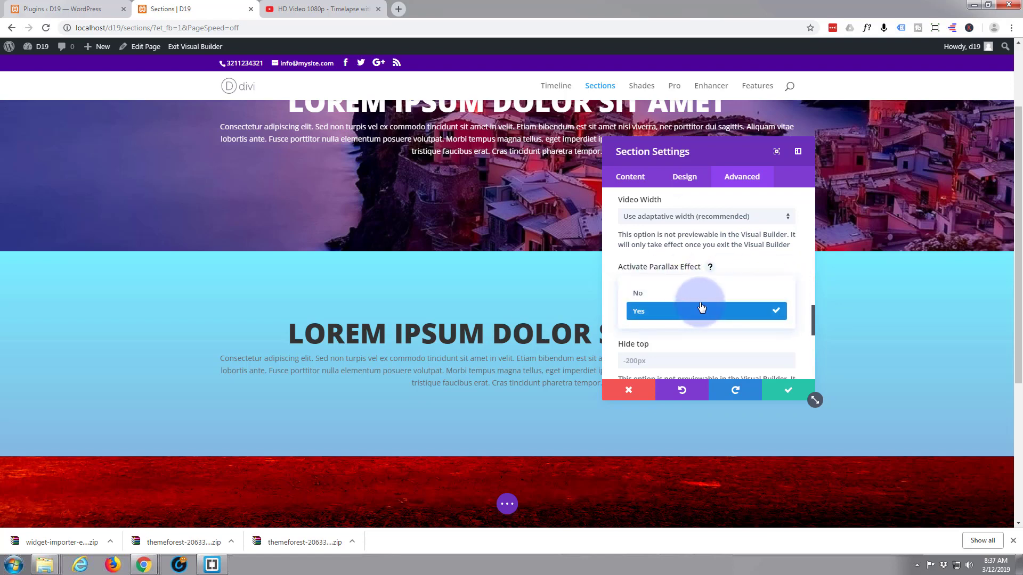
{"action": "left_click", "coordinate": [701, 300]}
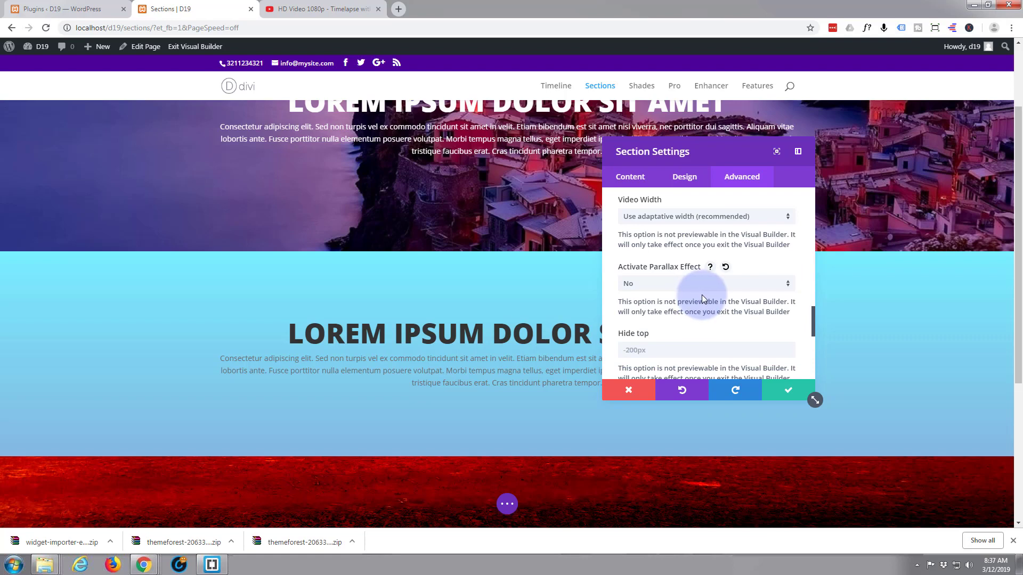
{"action": "scroll", "coordinate": [701, 295], "scroll_direction": "down", "scroll_amount": 1}
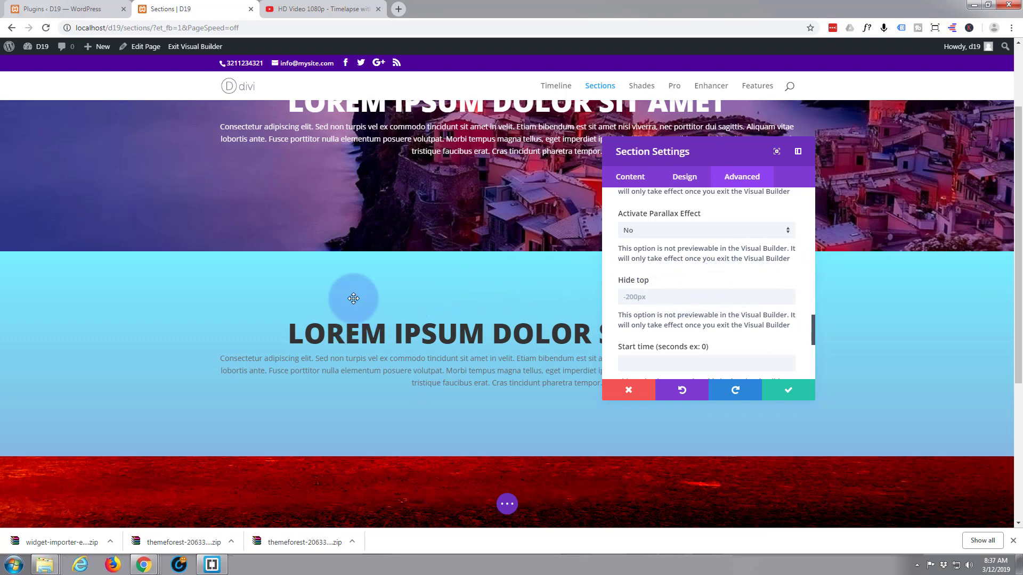
{"action": "left_click", "coordinate": [344, 10]}
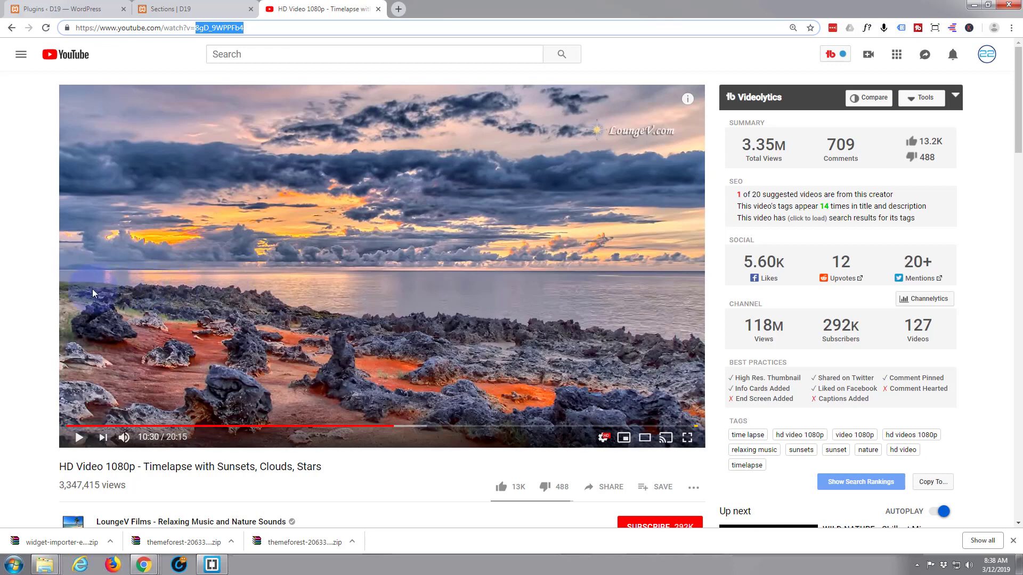
- Return from YouTube to the 'Sections | D19' builder tab
{"action": "left_click", "coordinate": [186, 17]}
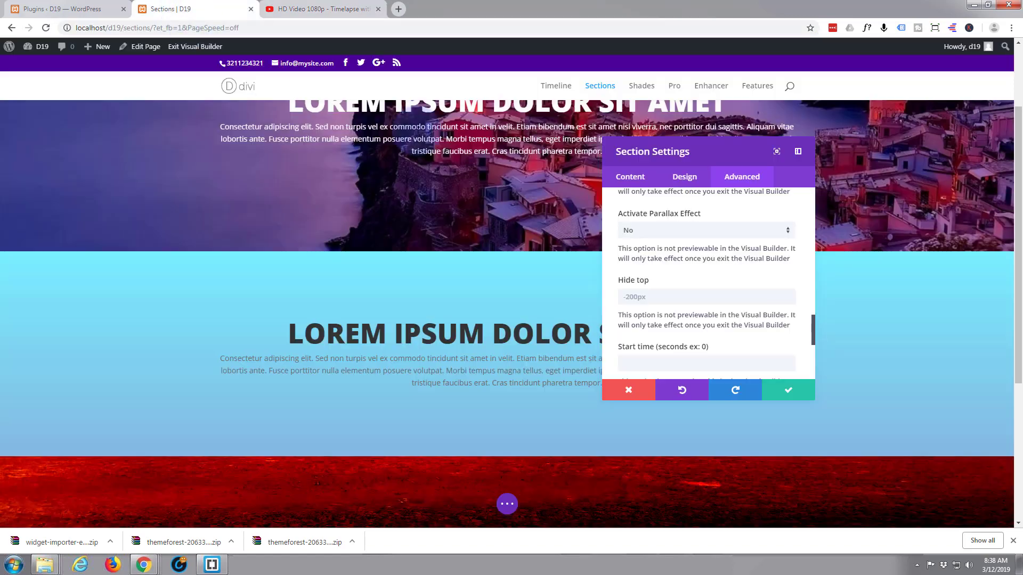
- Set the video background's Hide top offset to -450
{"action": "left_click", "coordinate": [648, 297]}
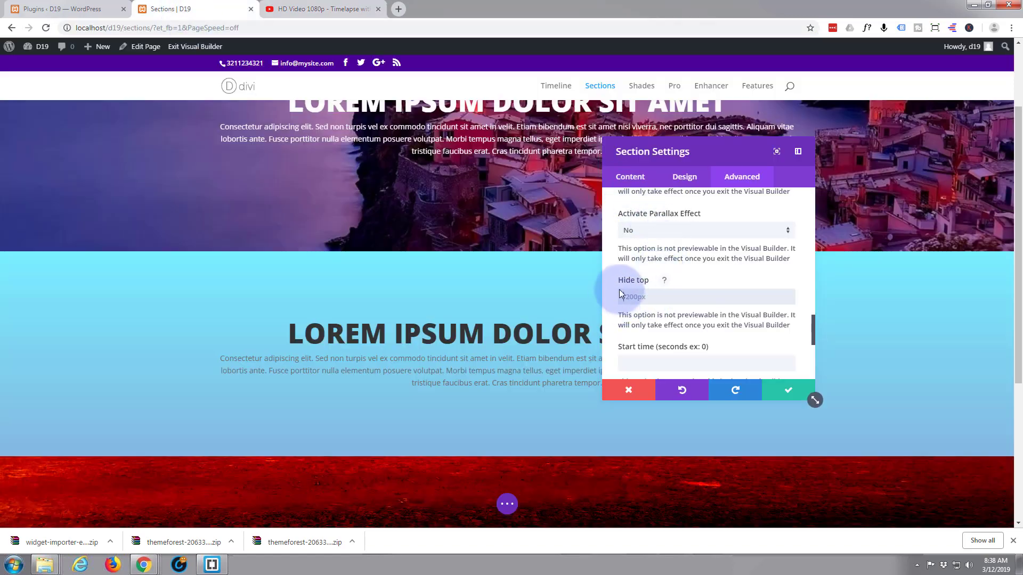
{"action": "type", "text": "-450"}
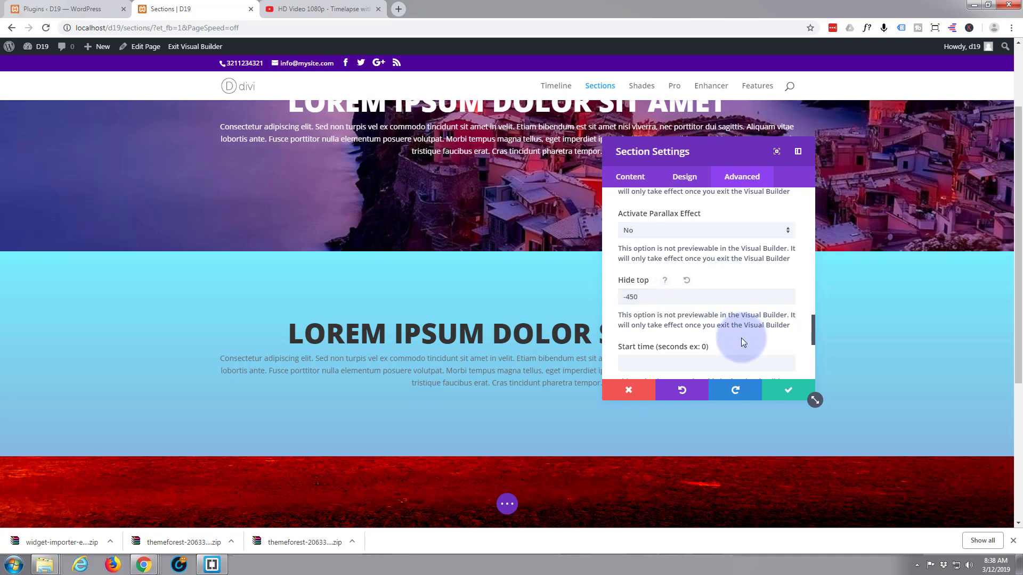
{"action": "scroll", "coordinate": [743, 341], "scroll_direction": "down", "scroll_amount": 1}
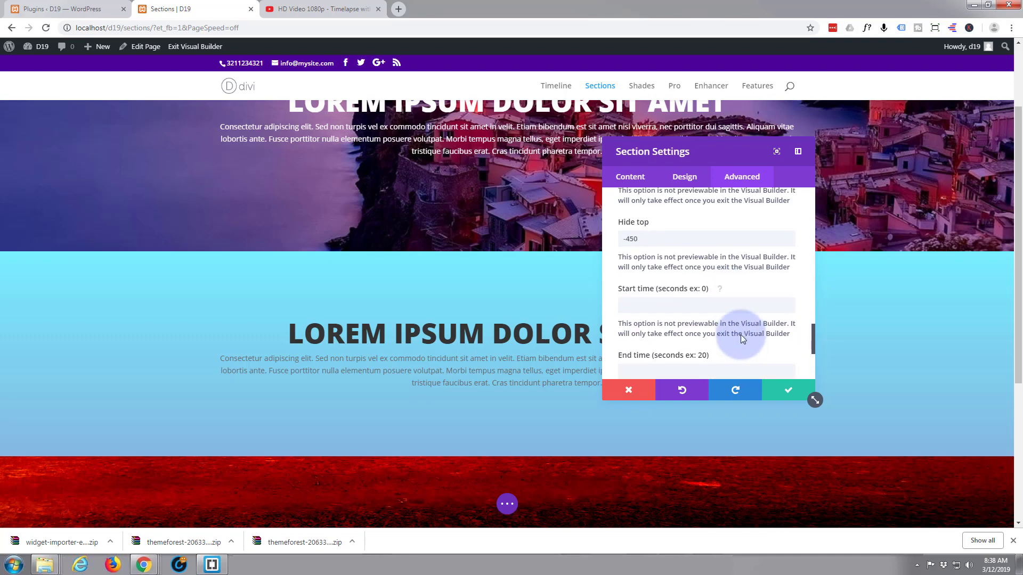
{"action": "scroll", "coordinate": [742, 338], "scroll_direction": "down", "scroll_amount": 1}
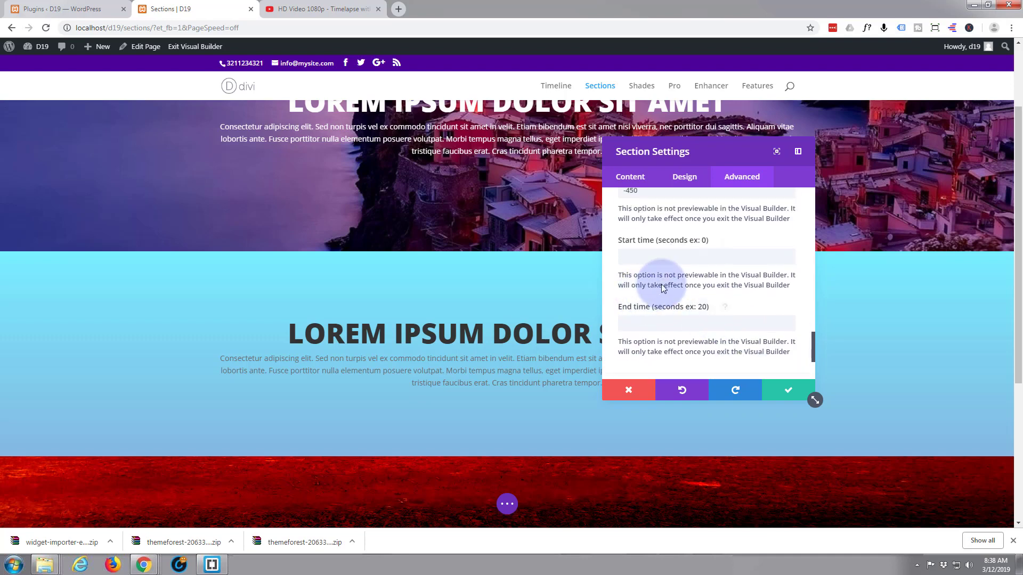
- Check the YouTube timelapse to pick the 900 to 1200 second play range
{"action": "left_click", "coordinate": [330, 10]}
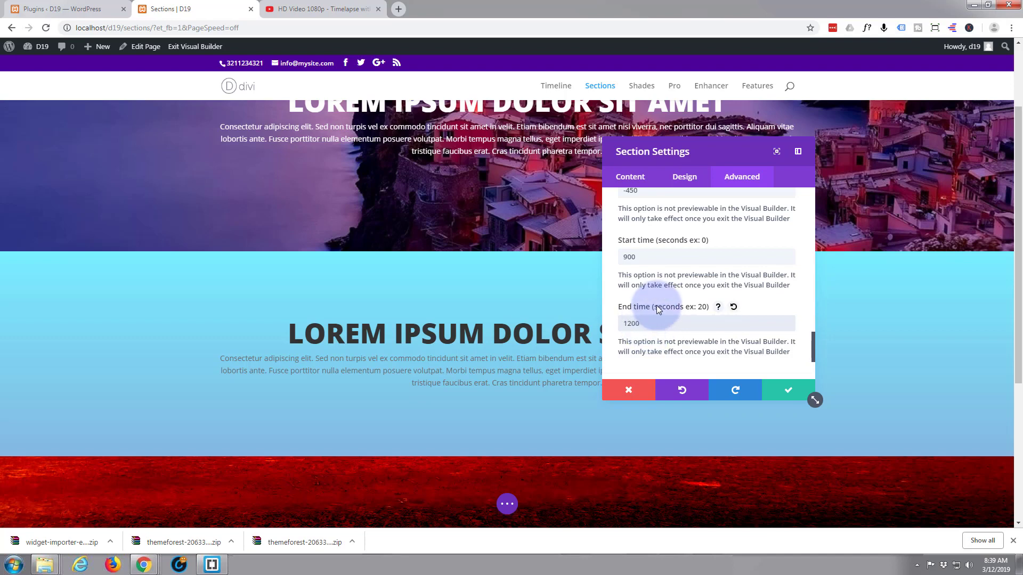
{"action": "scroll", "coordinate": [682, 292], "scroll_direction": "down", "scroll_amount": 1}
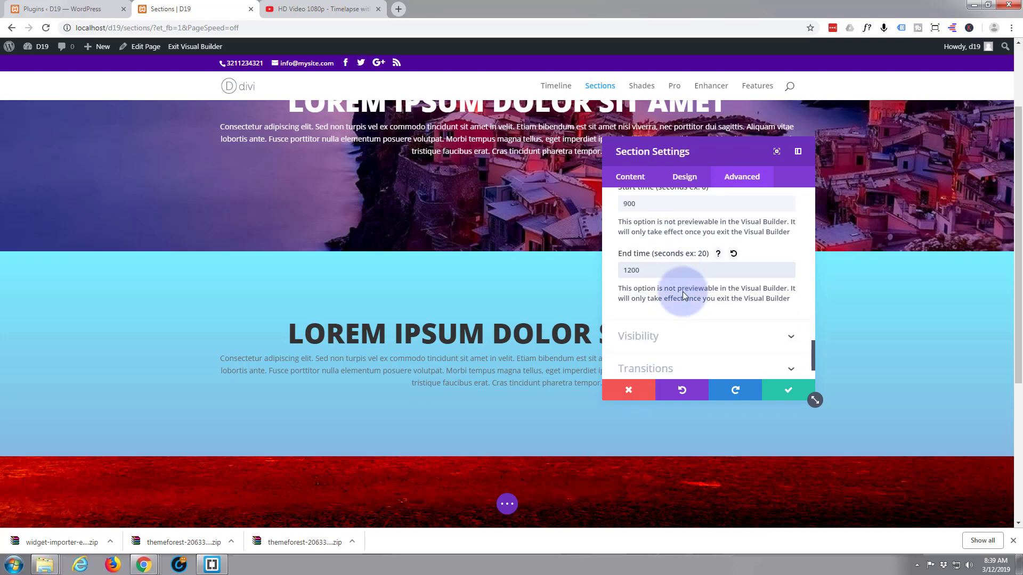
{"action": "scroll", "coordinate": [682, 292], "scroll_direction": "down", "scroll_amount": 1}
{"action": "scroll", "coordinate": [682, 292], "scroll_direction": "up", "scroll_amount": 2}
{"action": "scroll", "coordinate": [684, 296], "scroll_direction": "up", "scroll_amount": 1}
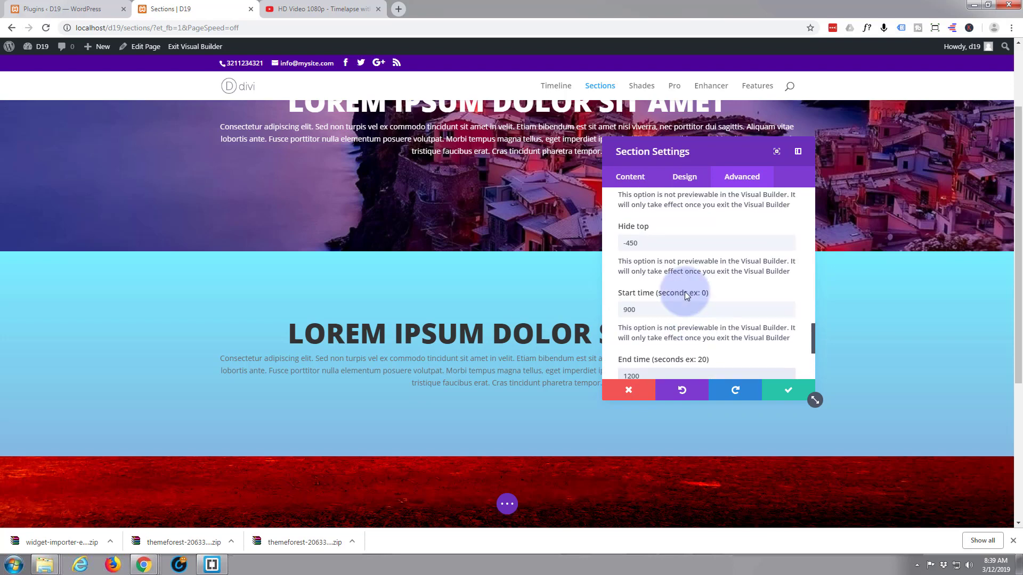
- Save the section's video background settings and the page, then exit the Visual Builder
{"action": "left_click", "coordinate": [786, 397]}
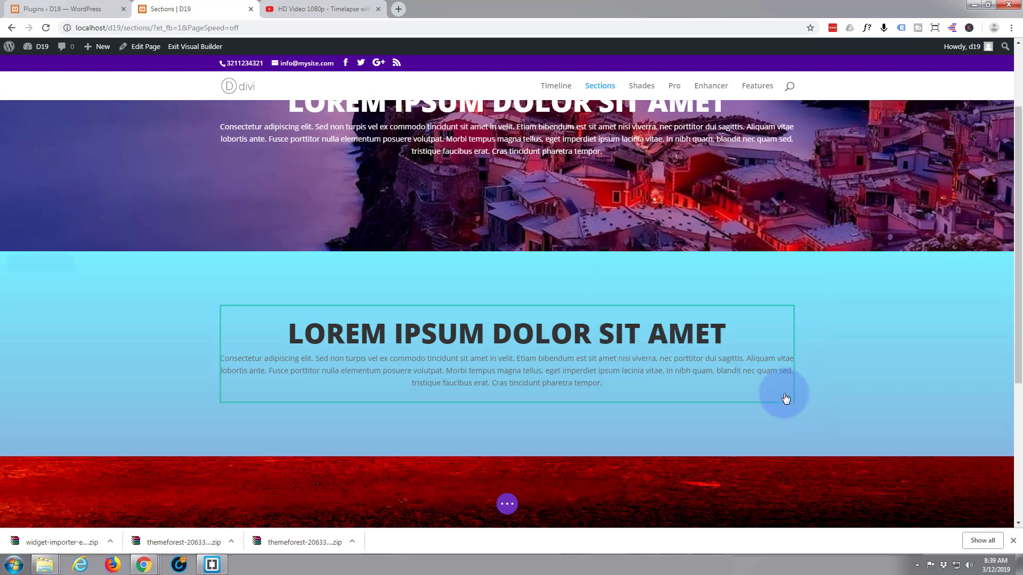
{"action": "left_click", "coordinate": [507, 511]}
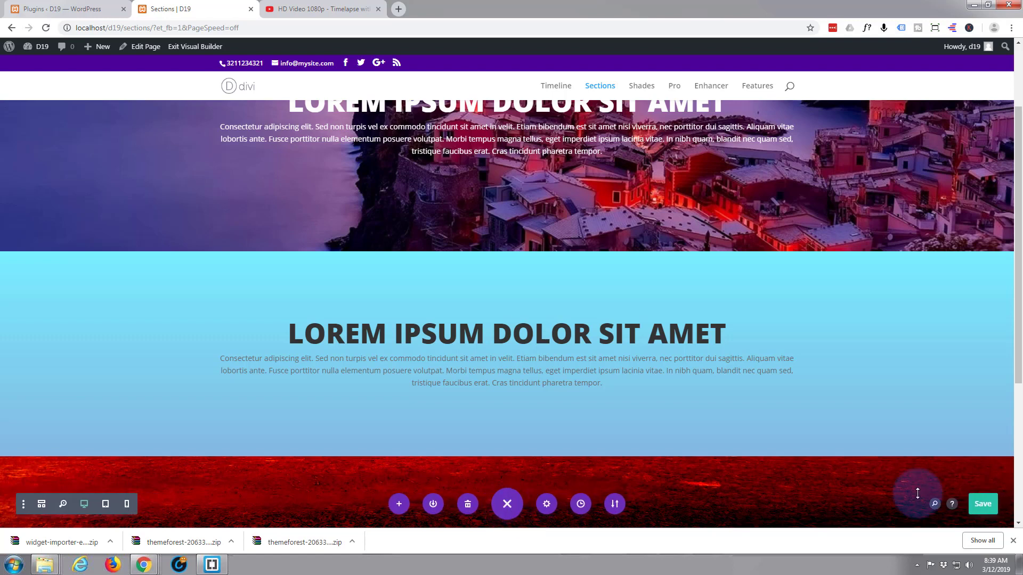
{"action": "left_click", "coordinate": [983, 505]}
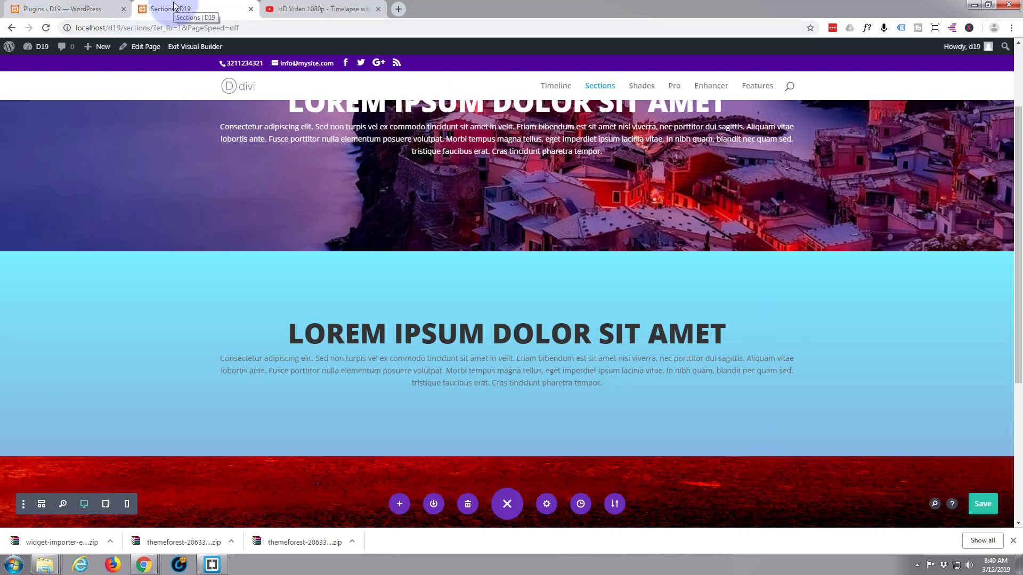
{"action": "left_click", "coordinate": [188, 47]}
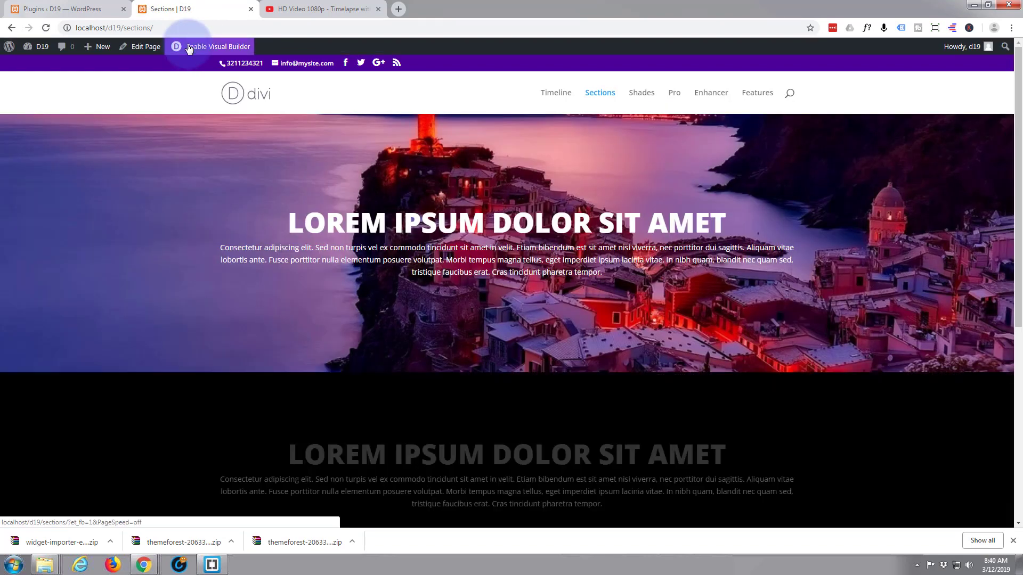
- Watch the timelapse video behind the section on the live page, then re-enable the Visual Builder
{"action": "scroll", "coordinate": [167, 159], "scroll_direction": "down", "scroll_amount": 2}
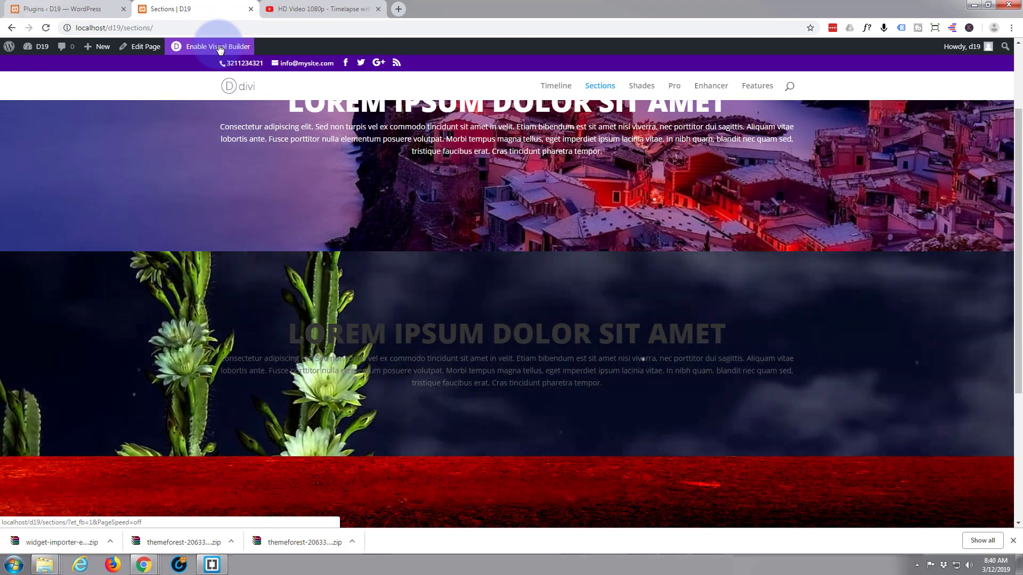
{"action": "left_click", "coordinate": [220, 47]}
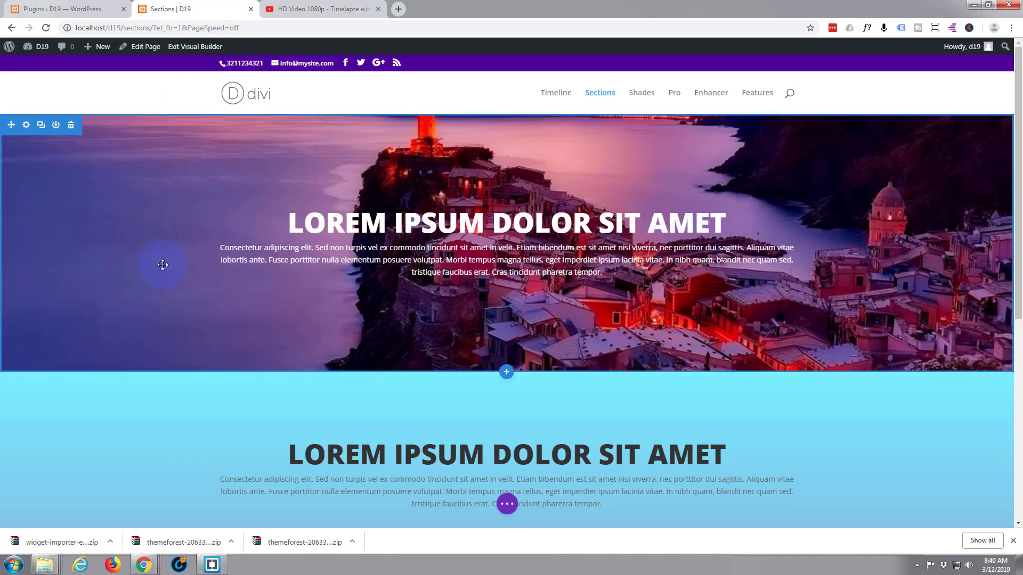
- Delete the existing blue gradient from the light blue section's background
{"action": "scroll", "coordinate": [144, 274], "scroll_direction": "down", "scroll_amount": 2}
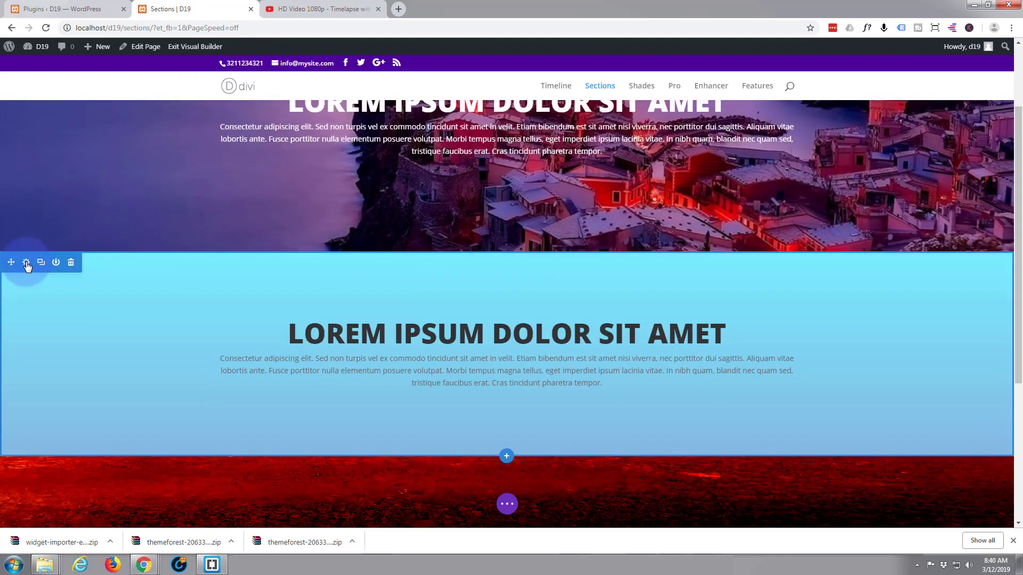
{"action": "left_click", "coordinate": [28, 266]}
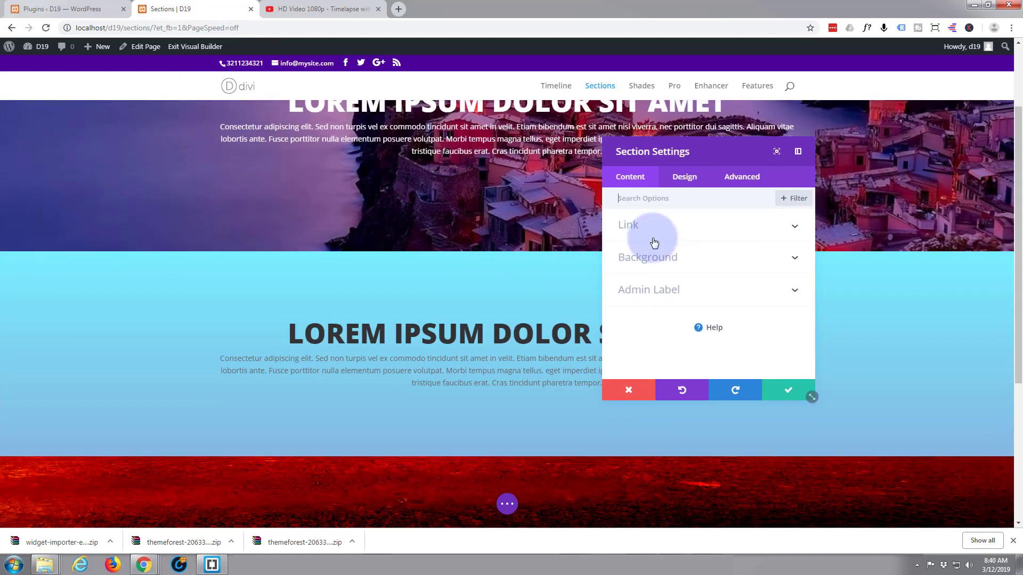
{"action": "left_click", "coordinate": [706, 261]}
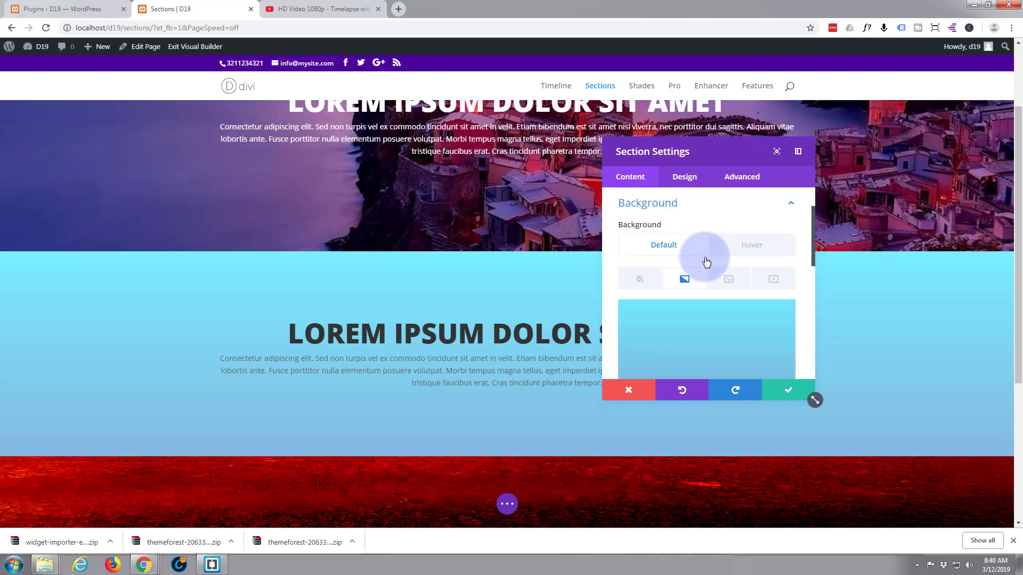
{"action": "scroll", "coordinate": [701, 251], "scroll_direction": "down", "scroll_amount": 2}
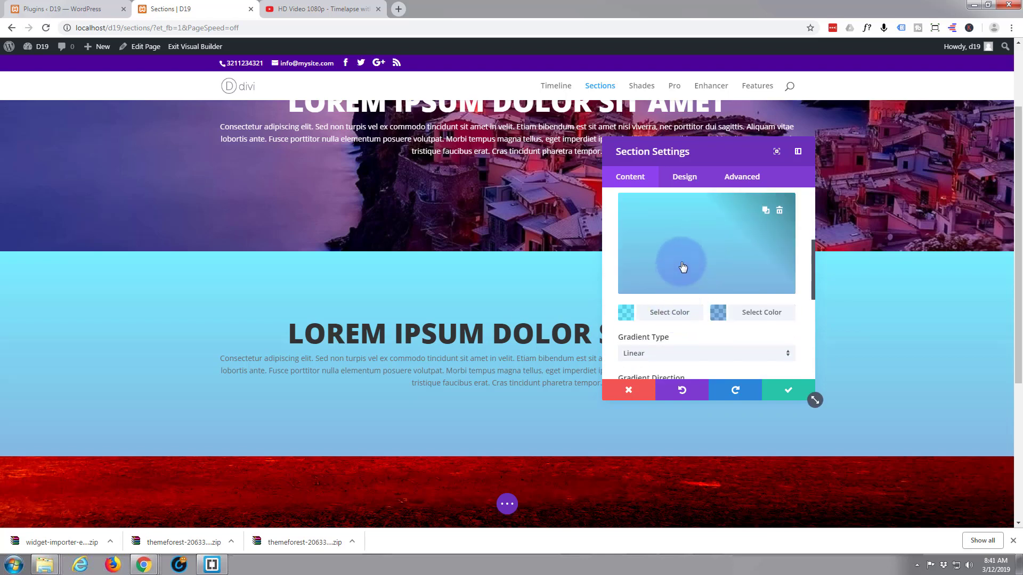
{"action": "scroll", "coordinate": [674, 269], "scroll_direction": "up", "scroll_amount": 1}
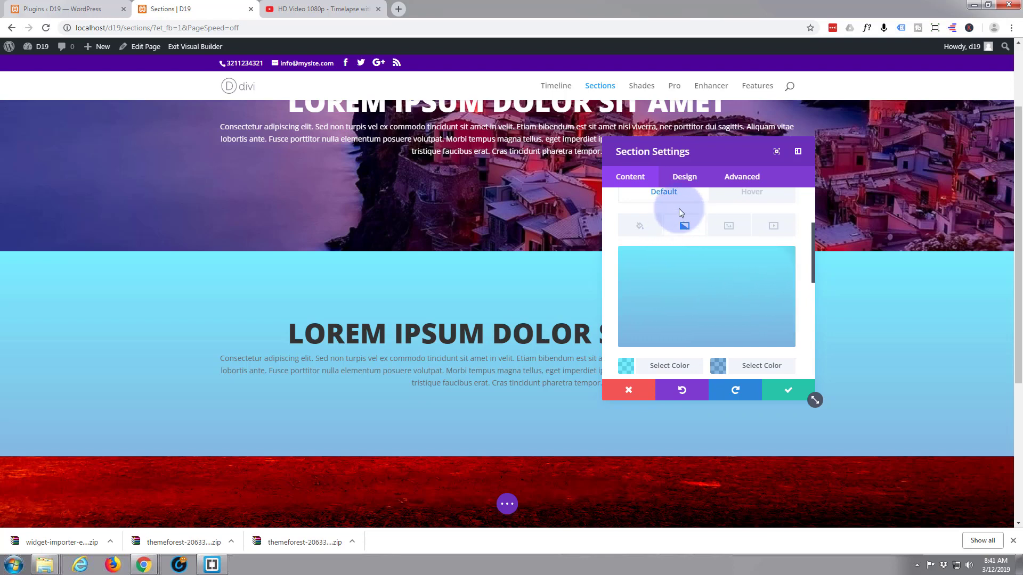
{"action": "mouse_move", "coordinate": [703, 280]}
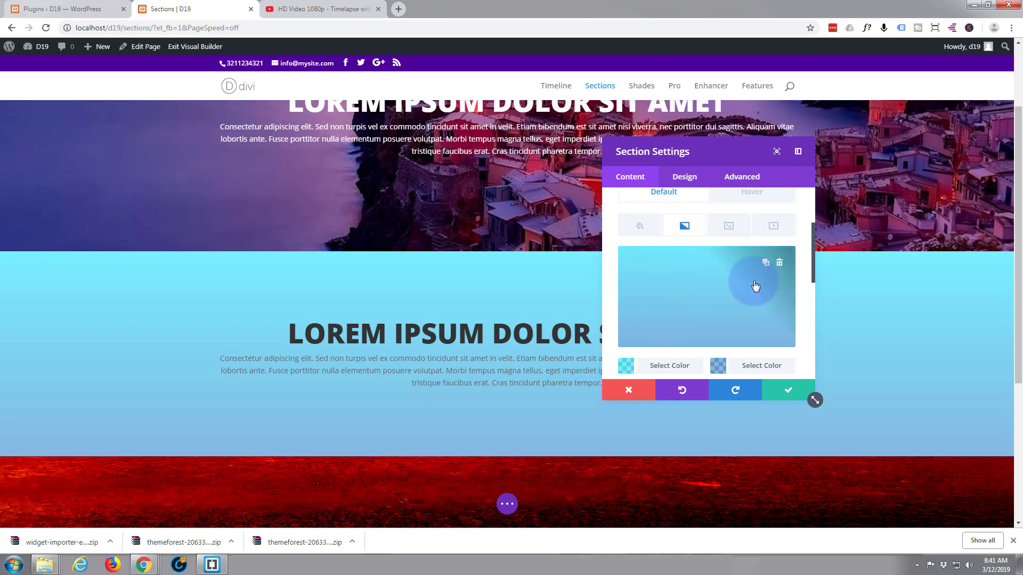
{"action": "left_click", "coordinate": [779, 265]}
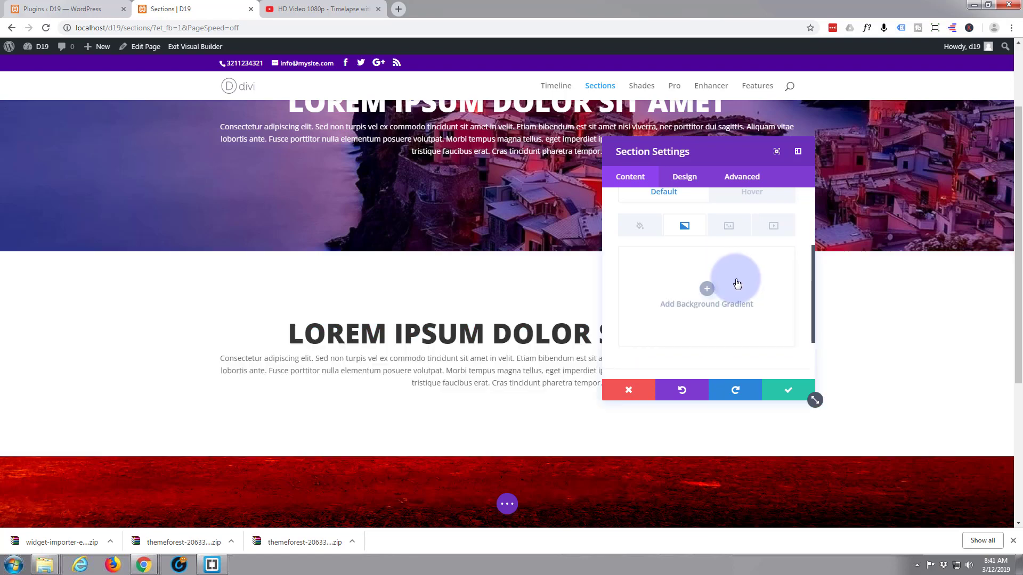
- Set the section's hover background to black (#000000) and save
{"action": "left_click", "coordinate": [751, 195]}
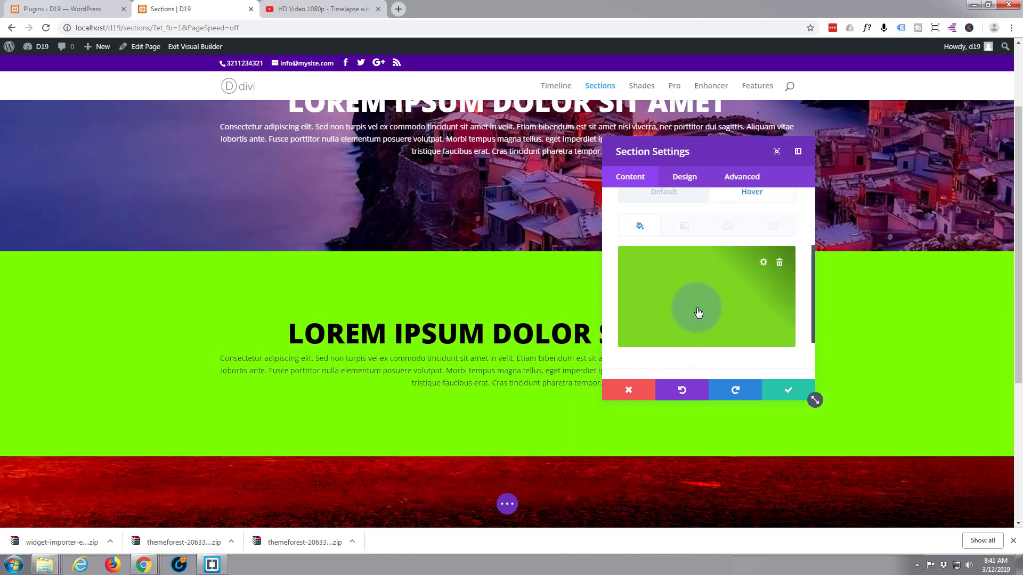
{"action": "left_click", "coordinate": [756, 287]}
{"action": "left_click", "coordinate": [633, 349]}
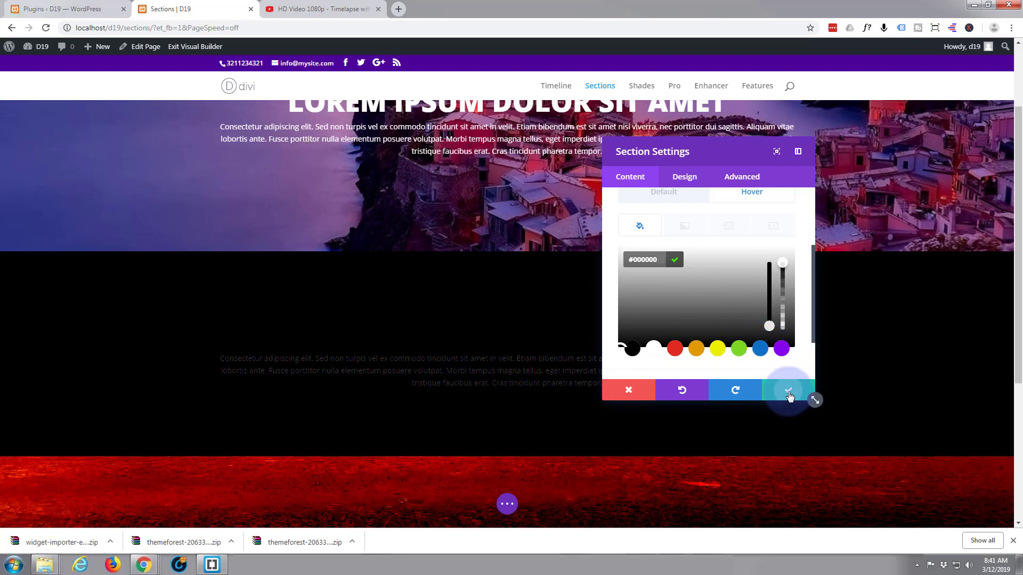
{"action": "left_click", "coordinate": [789, 395]}
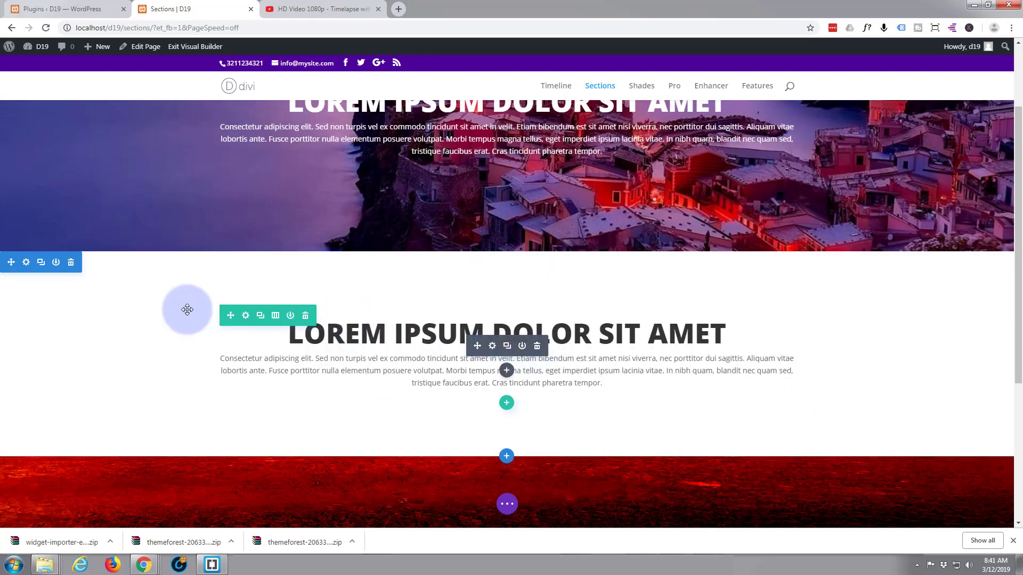
- Set the text module's Design > Text colour to Light and save it
{"action": "left_click_drag", "start_coordinate": [121, 314], "coordinate": [208, 338]}
{"action": "left_click_drag", "start_coordinate": [366, 312], "coordinate": [468, 343]}
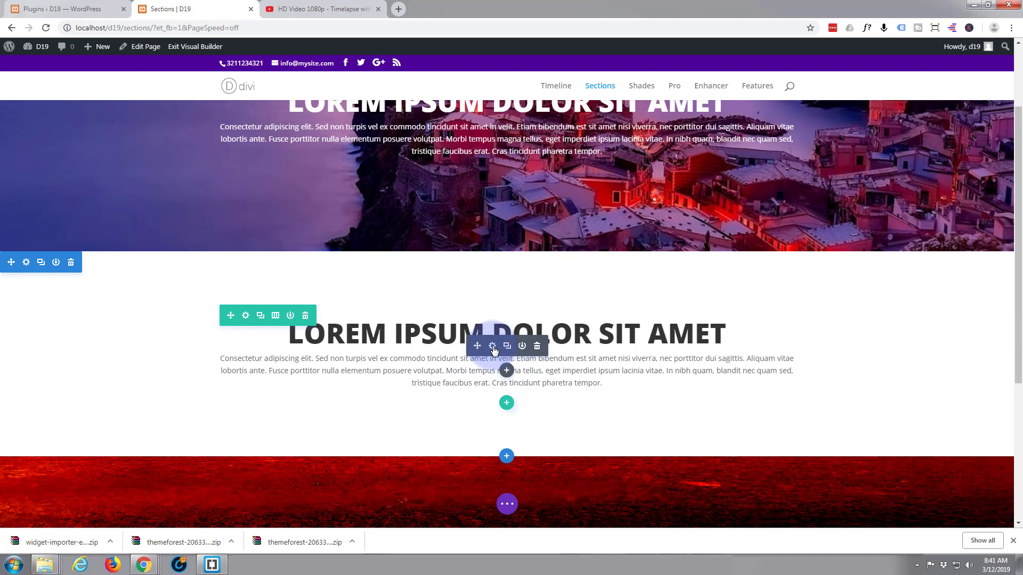
{"action": "left_click", "coordinate": [492, 347]}
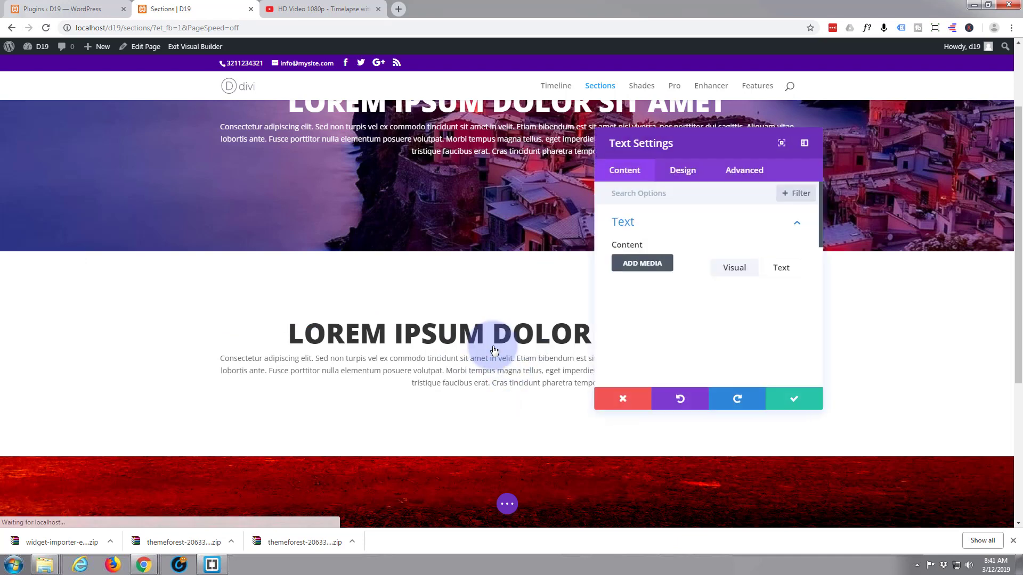
{"action": "left_click", "coordinate": [687, 178]}
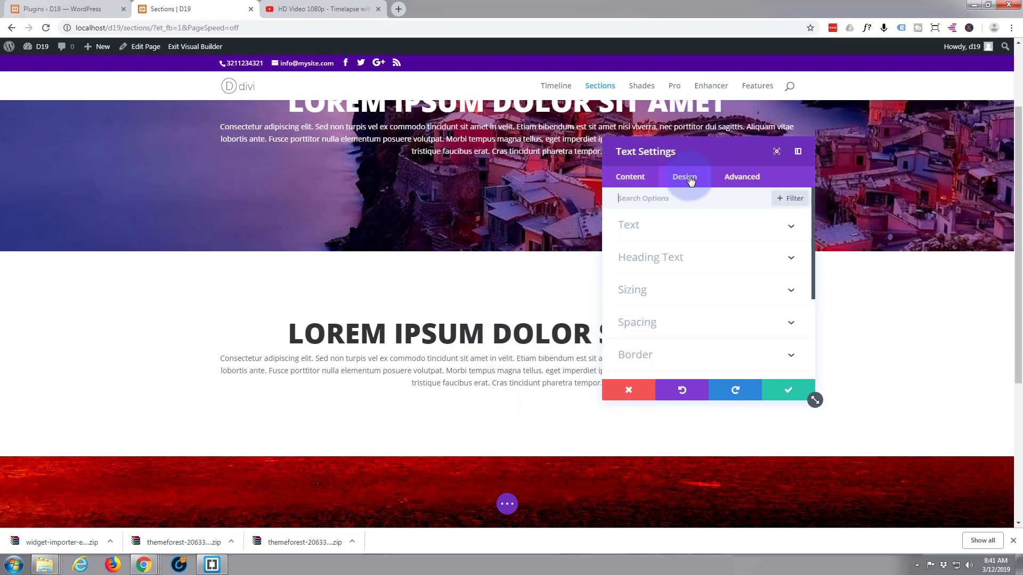
{"action": "left_click", "coordinate": [704, 233]}
{"action": "scroll", "coordinate": [704, 229], "scroll_direction": "down", "scroll_amount": 8}
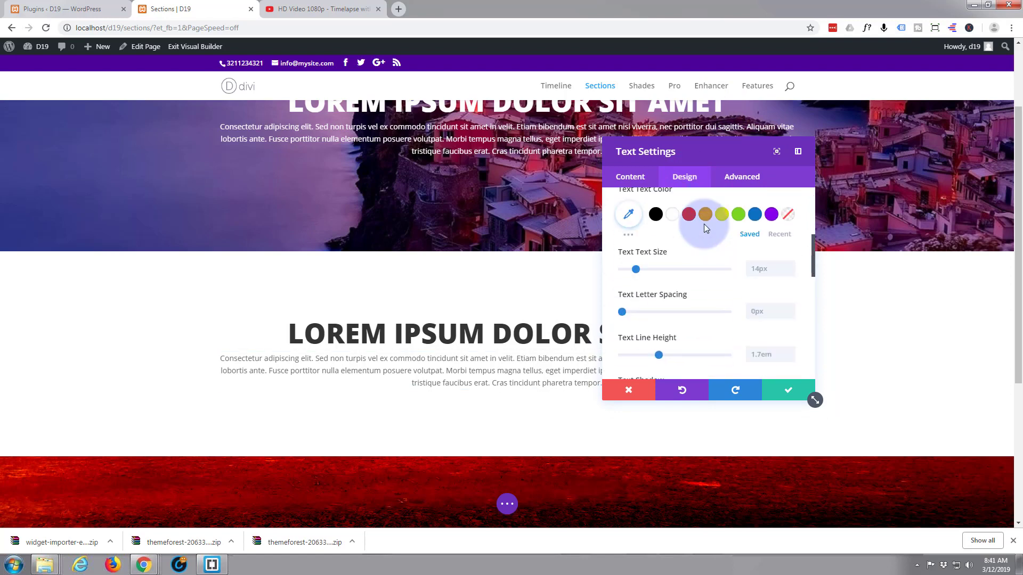
{"action": "scroll", "coordinate": [705, 226], "scroll_direction": "down", "scroll_amount": 3}
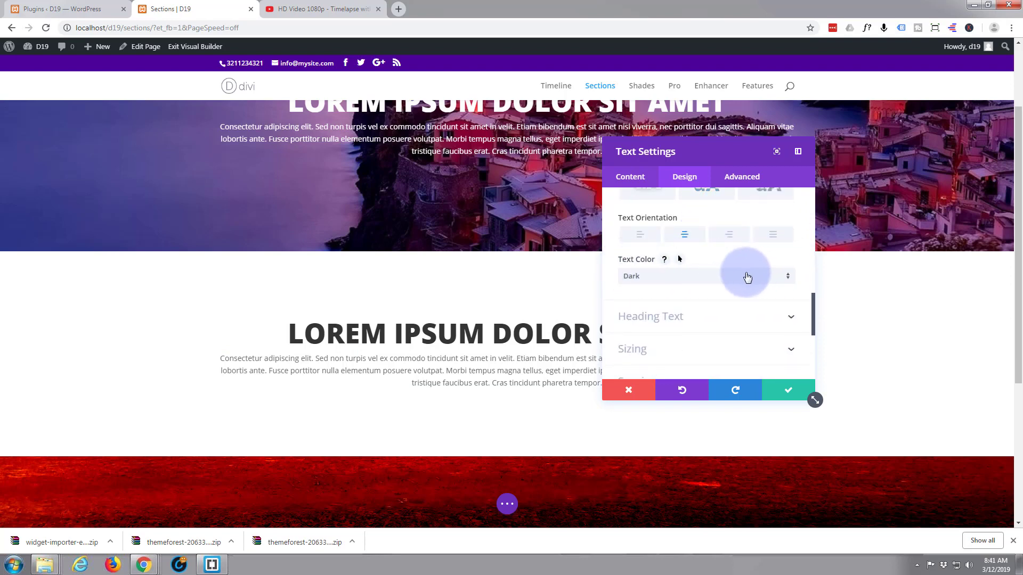
{"action": "left_click", "coordinate": [789, 282]}
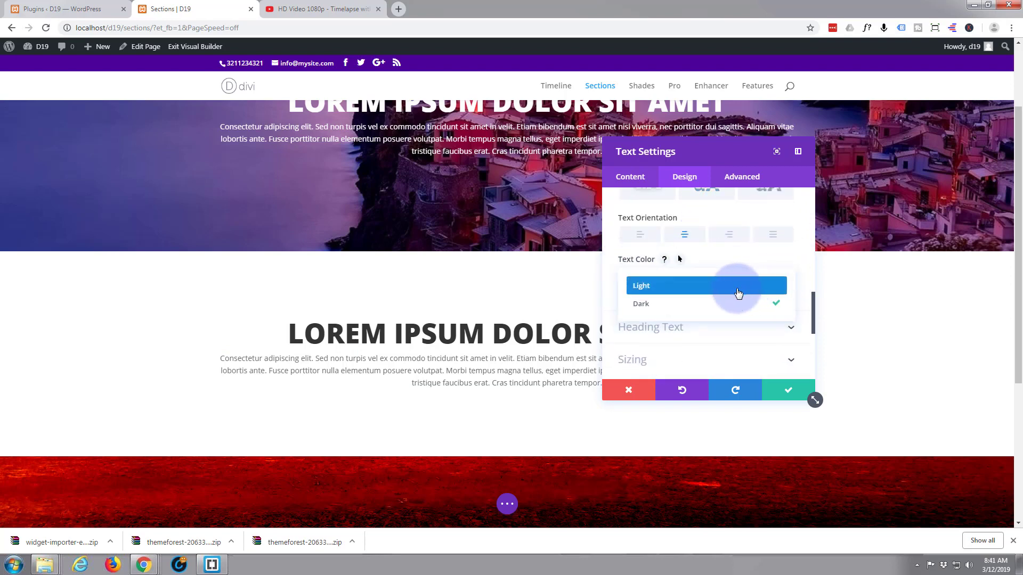
{"action": "left_click", "coordinate": [736, 289]}
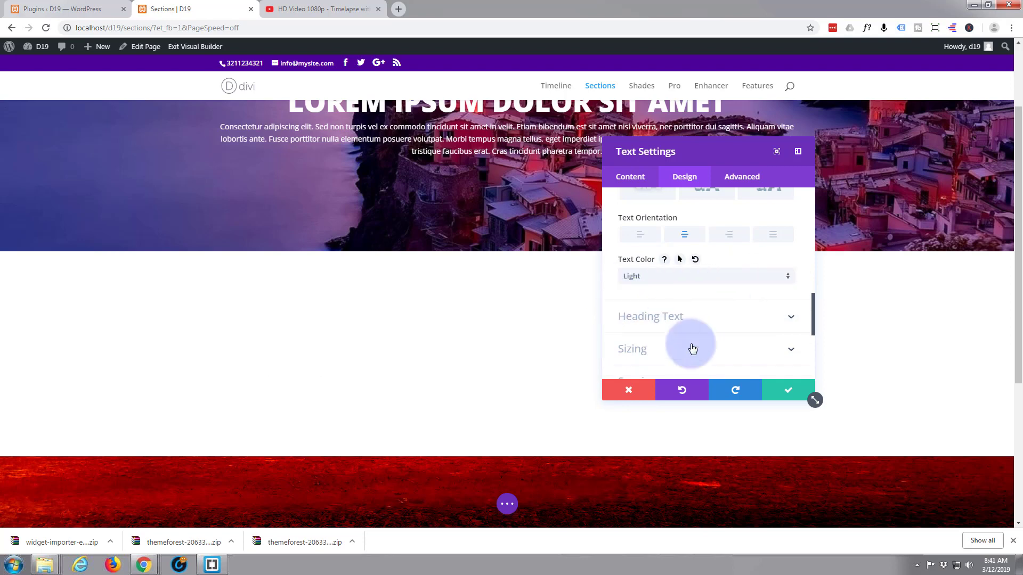
{"action": "left_click", "coordinate": [787, 393]}
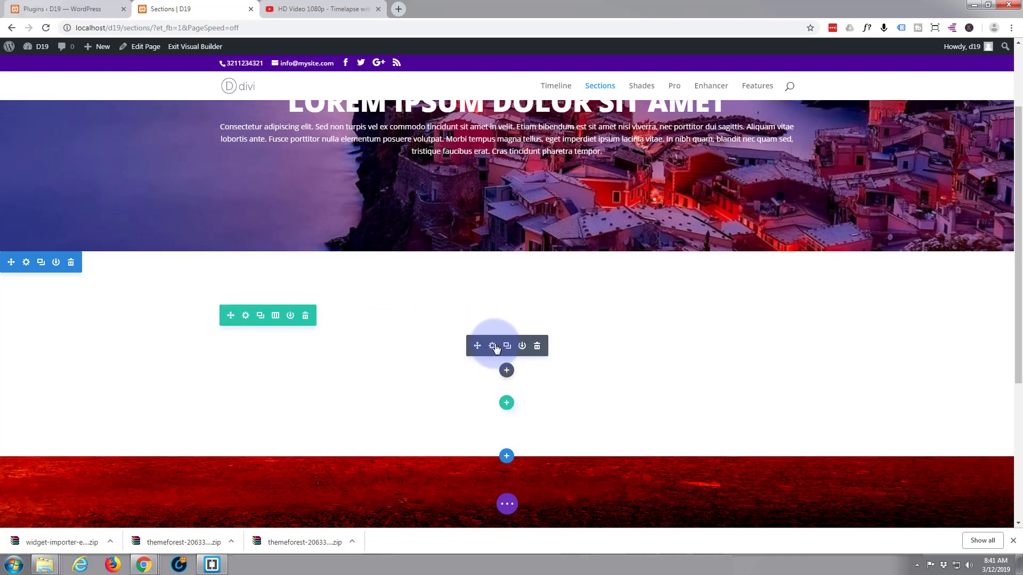
- Apply an even, blurred Text Shadow preset to the text module
{"action": "left_click", "coordinate": [494, 346]}
{"action": "left_click", "coordinate": [668, 187]}
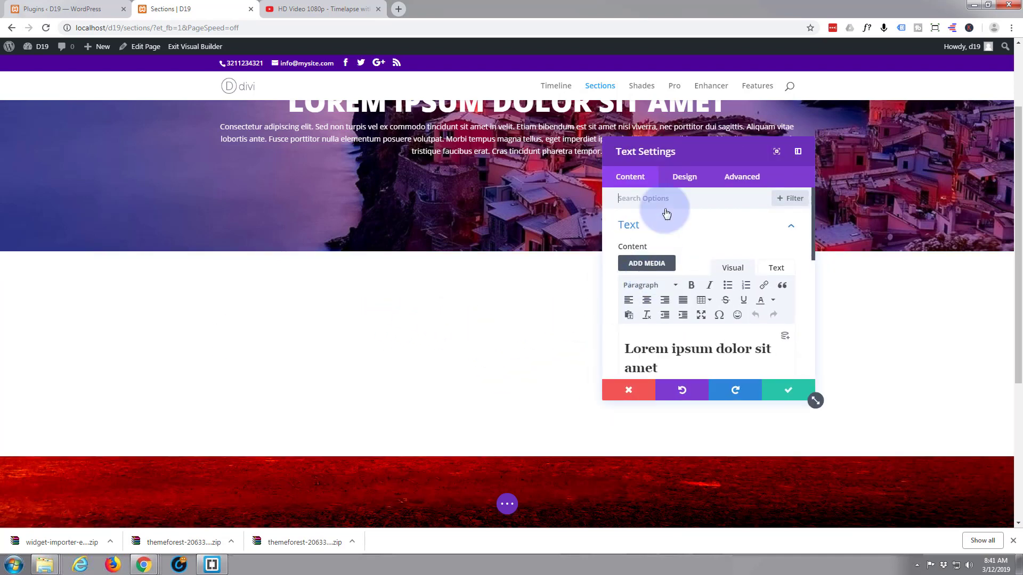
{"action": "left_click", "coordinate": [685, 177]}
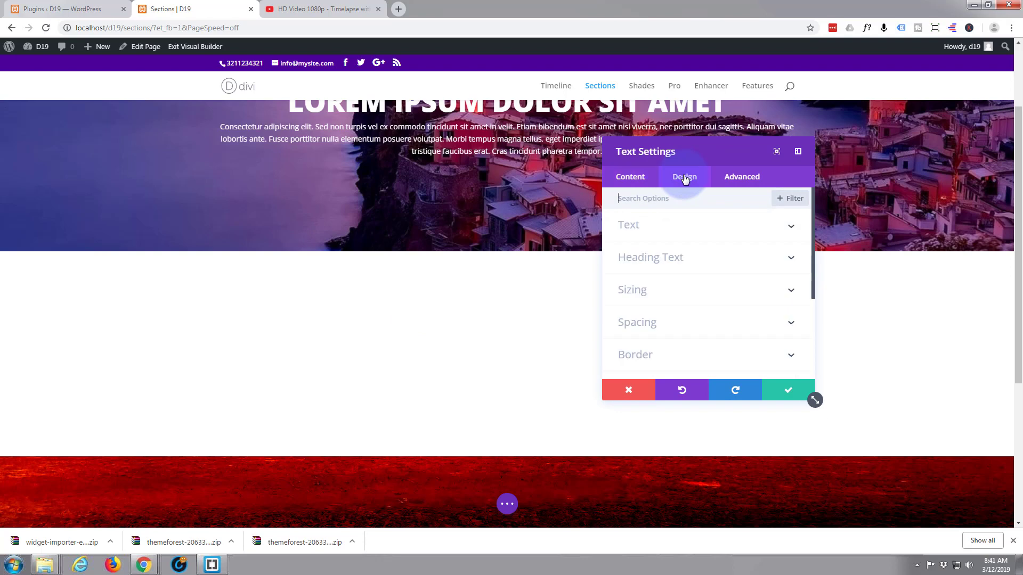
{"action": "left_click", "coordinate": [716, 226]}
{"action": "scroll", "coordinate": [715, 225], "scroll_direction": "down", "scroll_amount": 5}
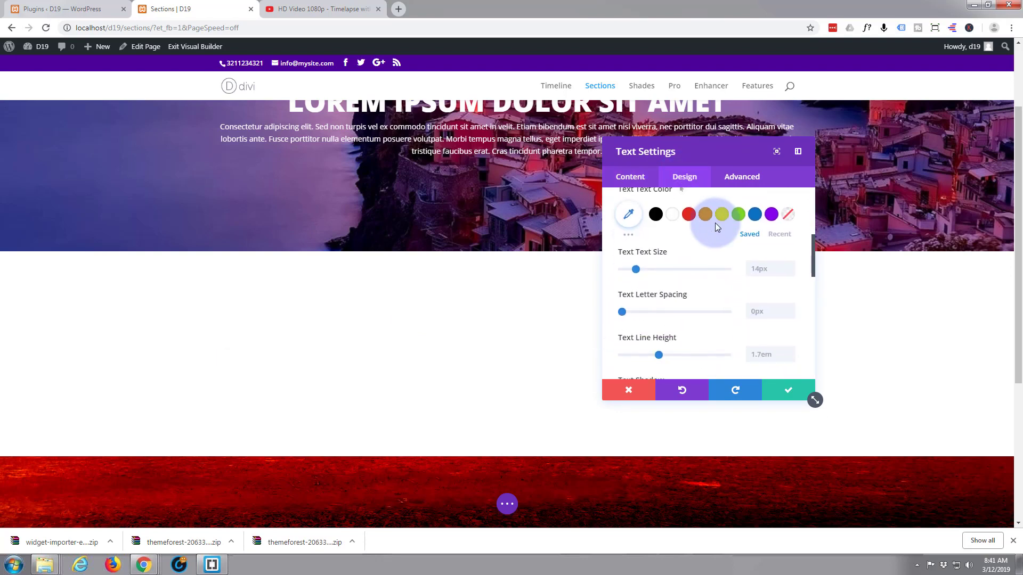
{"action": "scroll", "coordinate": [715, 222], "scroll_direction": "down", "scroll_amount": 3}
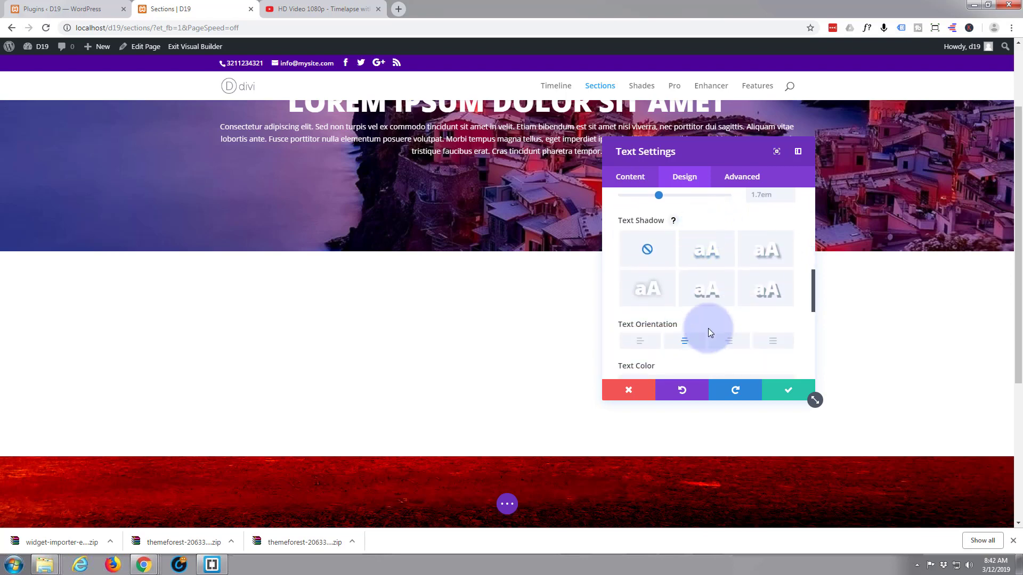
{"action": "left_click", "coordinate": [714, 294]}
{"action": "left_click", "coordinate": [659, 296]}
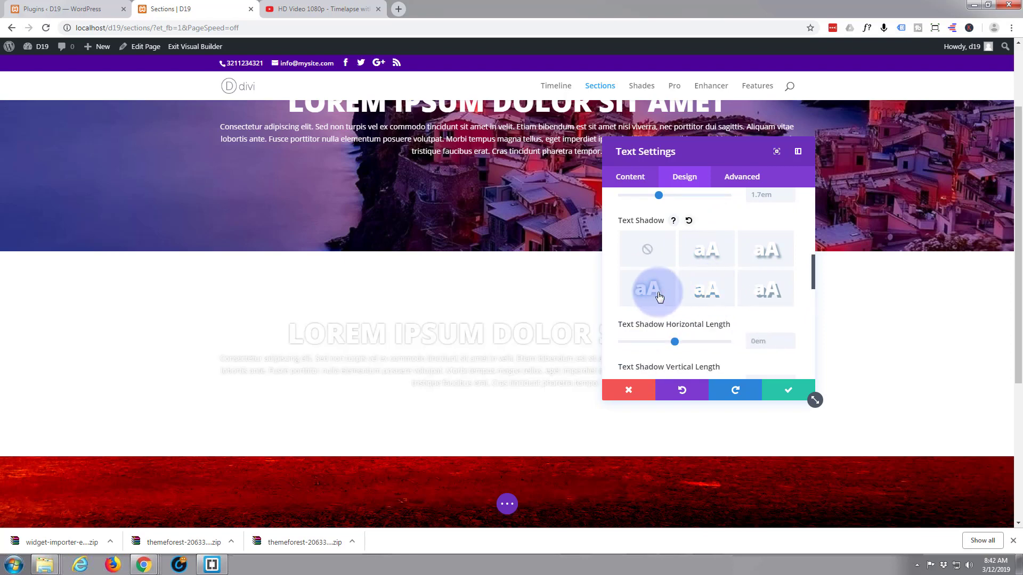
- Make the text shadow colour black (#000000) and save the changes
{"action": "scroll", "coordinate": [684, 322], "scroll_direction": "down", "scroll_amount": 3}
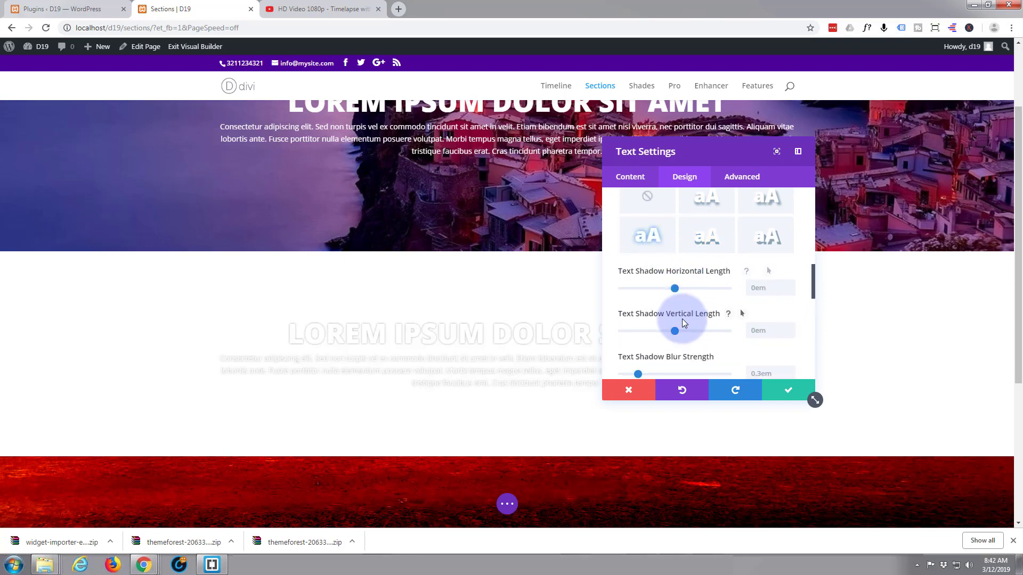
{"action": "scroll", "coordinate": [681, 318], "scroll_direction": "down", "scroll_amount": 2}
{"action": "left_click", "coordinate": [628, 317]}
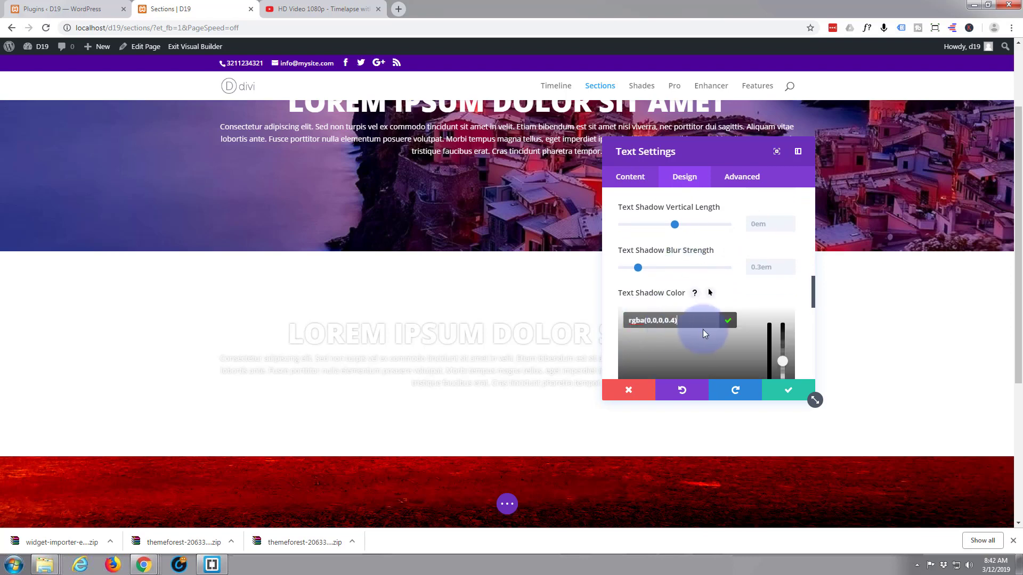
{"action": "scroll", "coordinate": [703, 327], "scroll_direction": "down", "scroll_amount": 2}
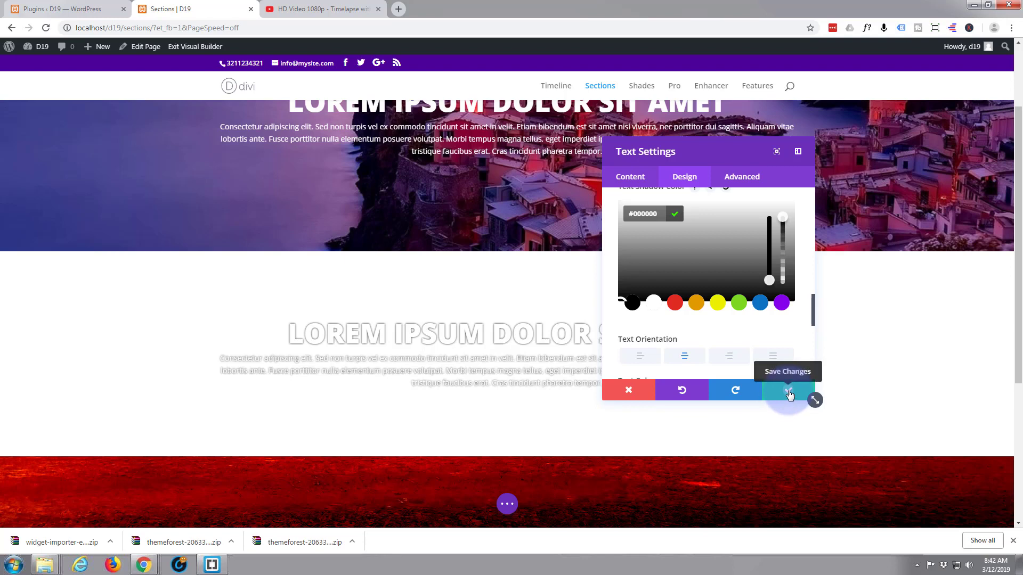
{"action": "left_click", "coordinate": [790, 395]}
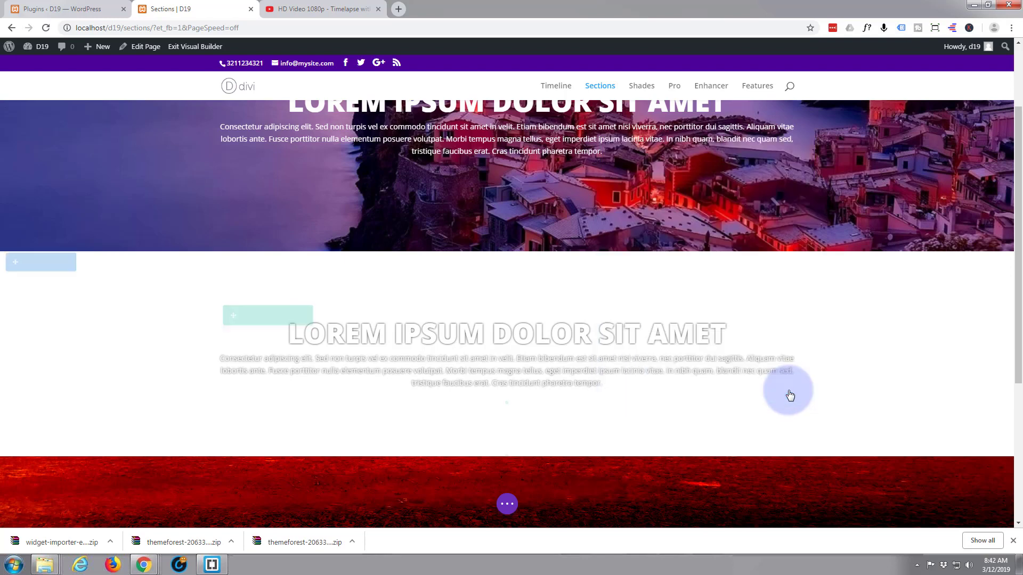
- Save the page, view the live section, then go to the Installed Plugins page
{"action": "left_click", "coordinate": [507, 505]}
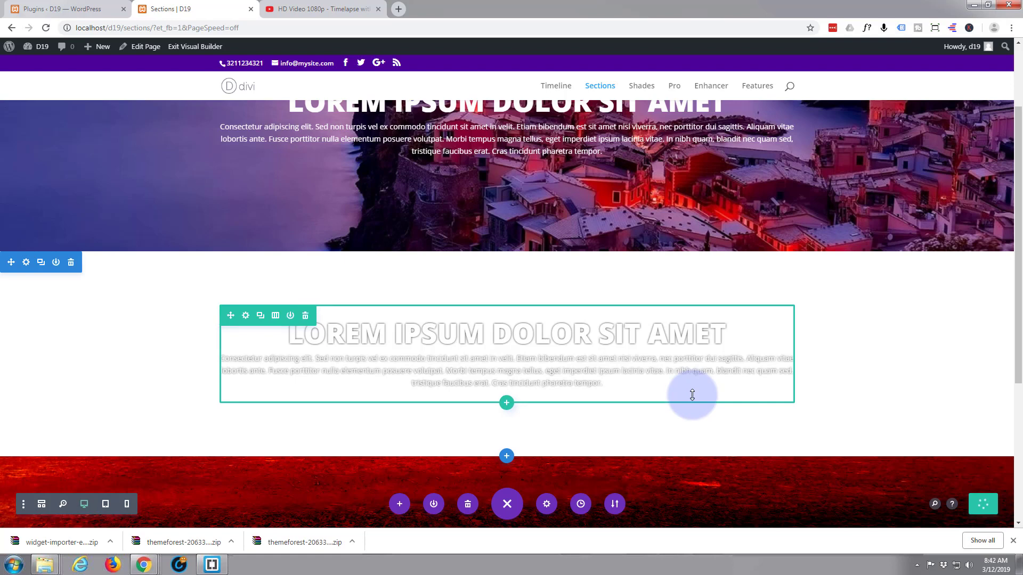
{"action": "left_click", "coordinate": [183, 47]}
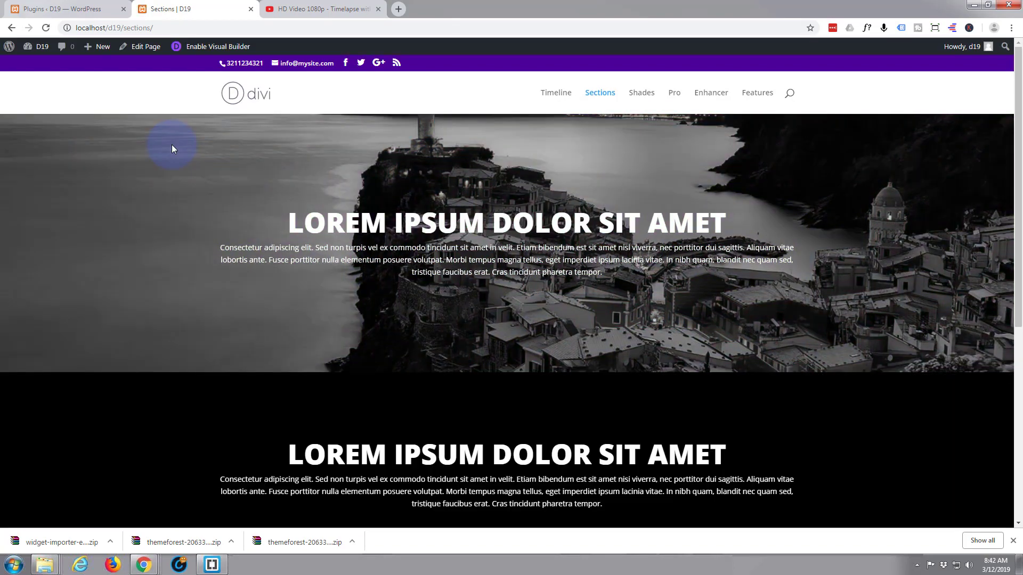
{"action": "scroll", "coordinate": [175, 143], "scroll_direction": "down", "scroll_amount": 2}
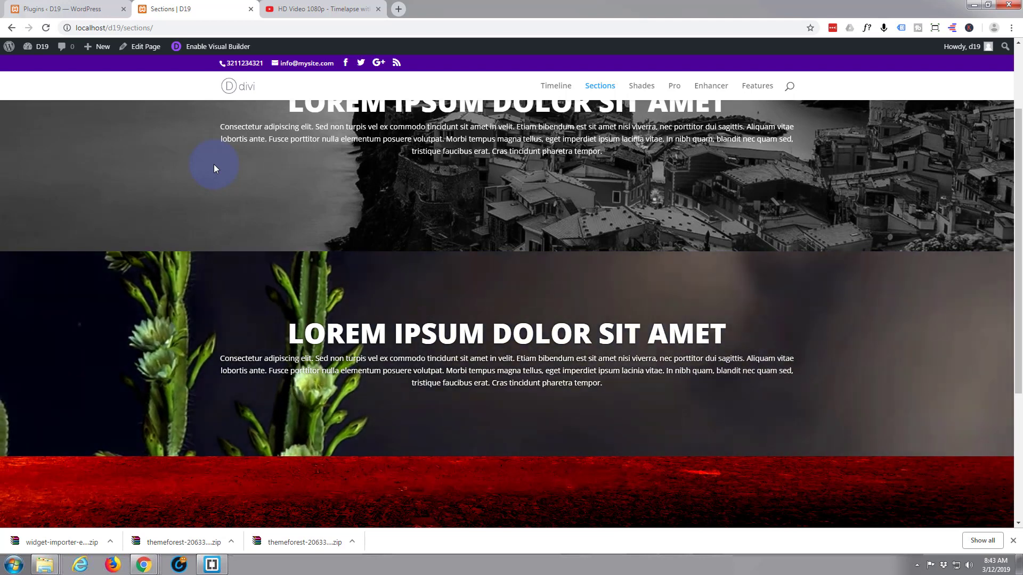
{"action": "left_click", "coordinate": [64, 12]}
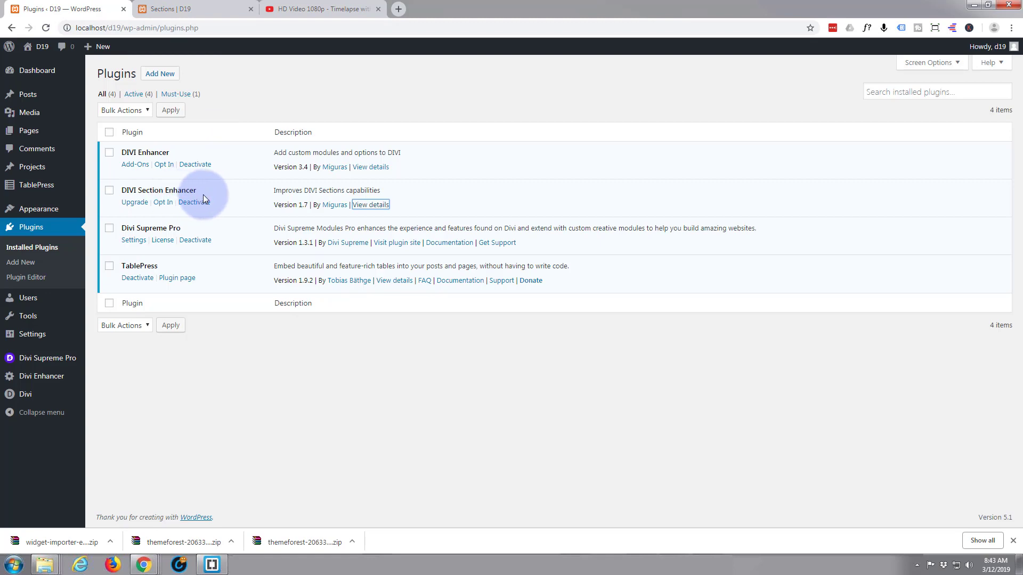
{"action": "left_click", "coordinate": [201, 6]}
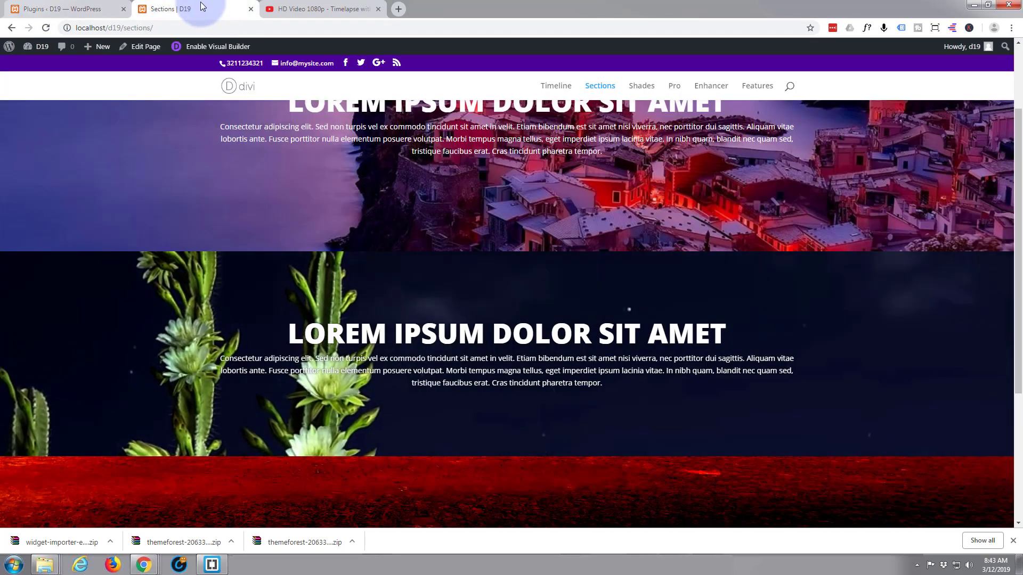